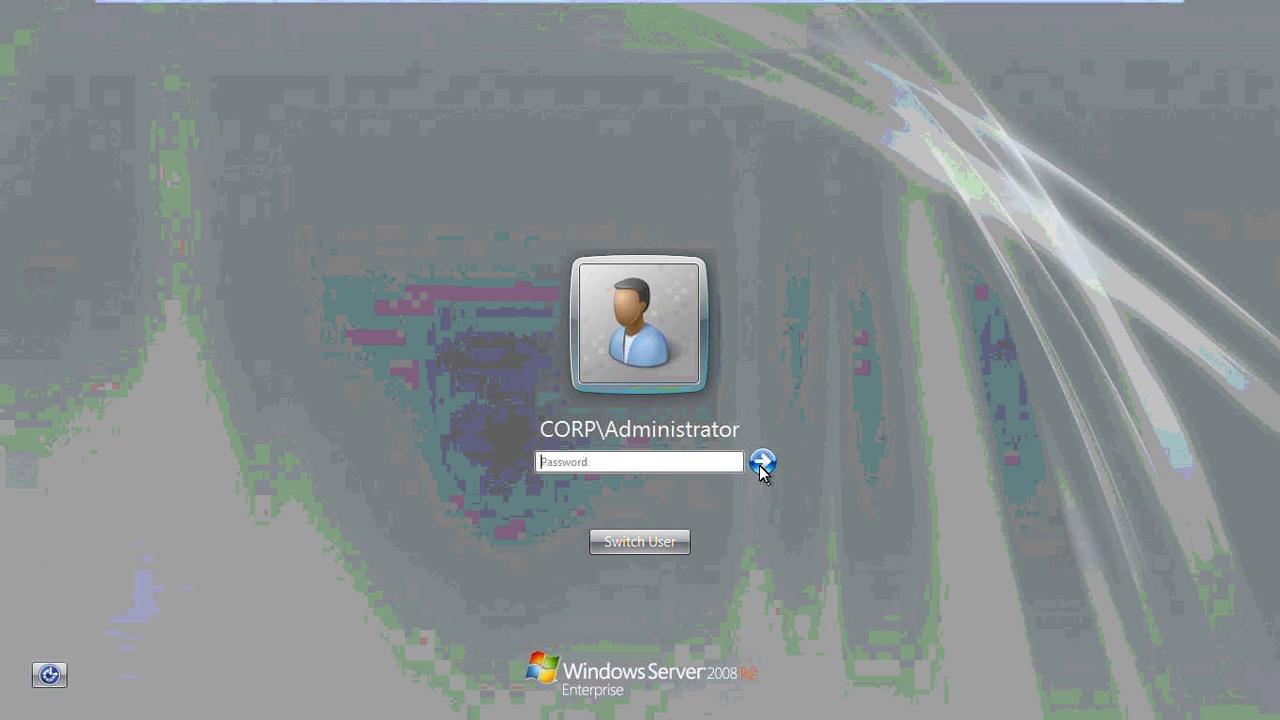
# Log on to the Windows Server 2008 R2 virtual machine as the CORP domain administrator with the account password
pyautogui.write('••••••••')
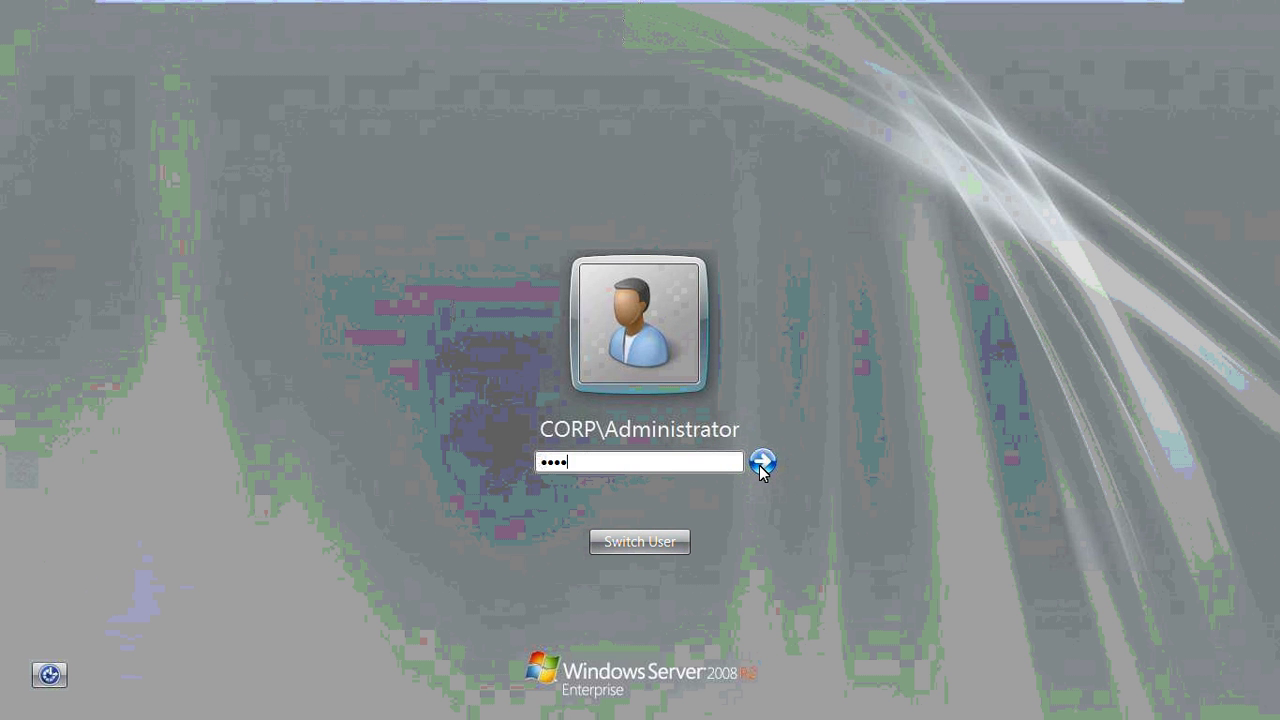
pyautogui.press('Escape')
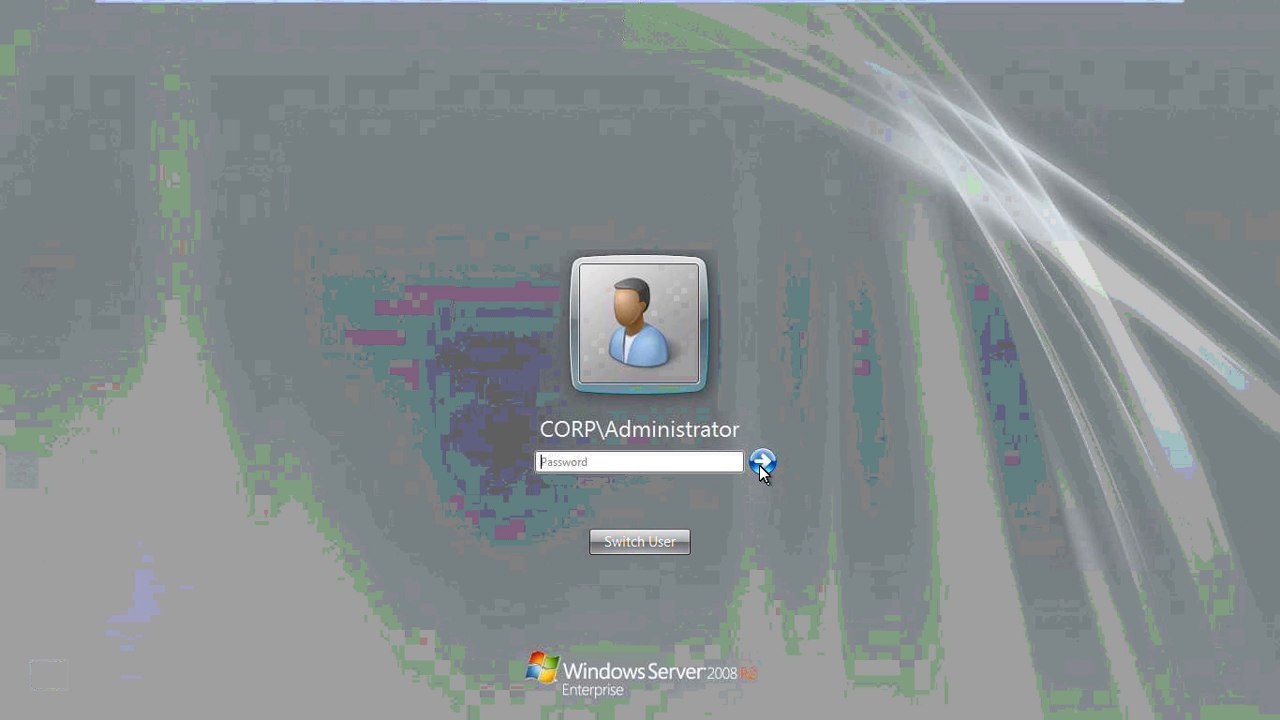
pyautogui.write('••••••••')
pyautogui.press('Return')
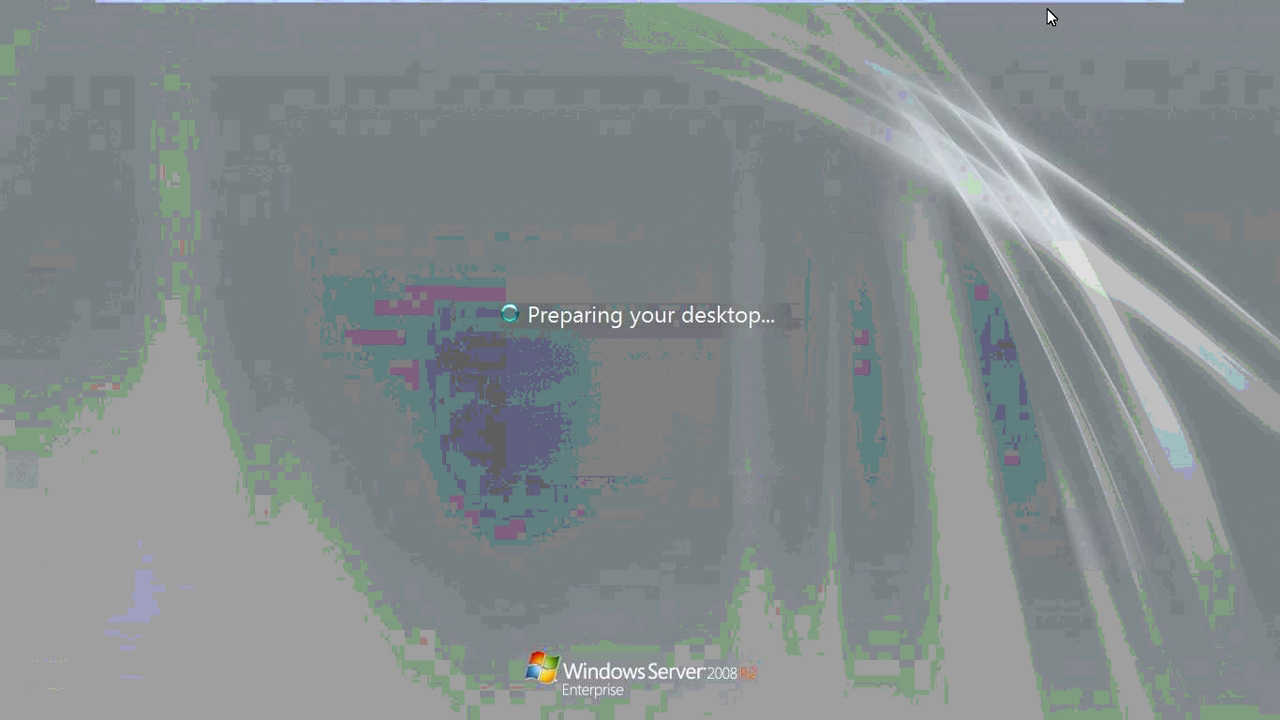
# Switch to the host computer's desktop and open its Network Connections by running ncpa.cpl
pyautogui.moveTo(1129, 12)
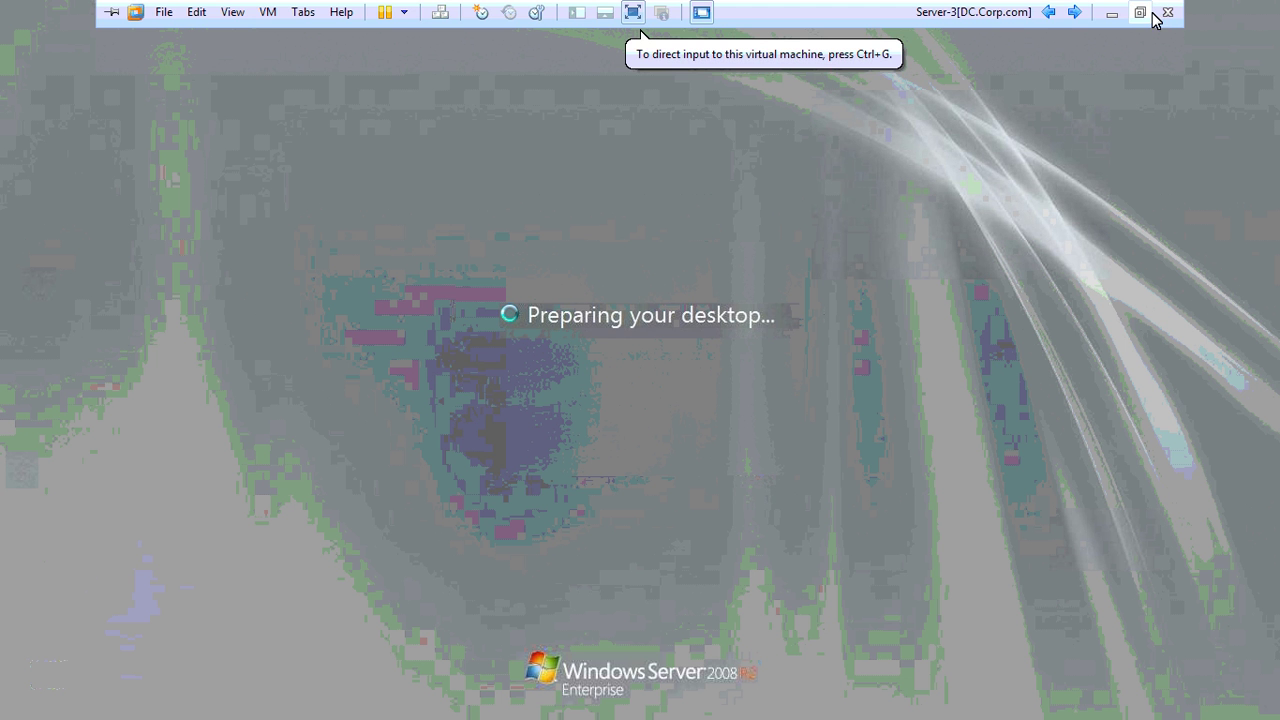
pyautogui.press('super+d')
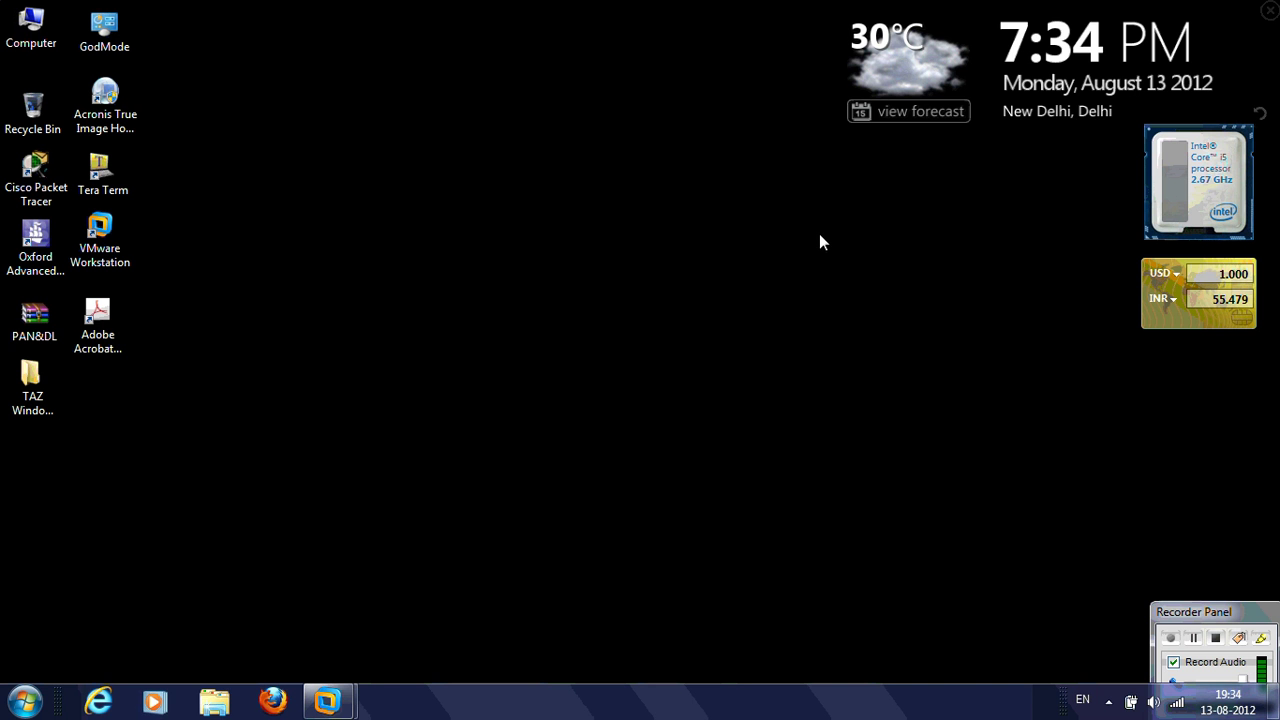
pyautogui.press('super+r')
pyautogui.write('nc')
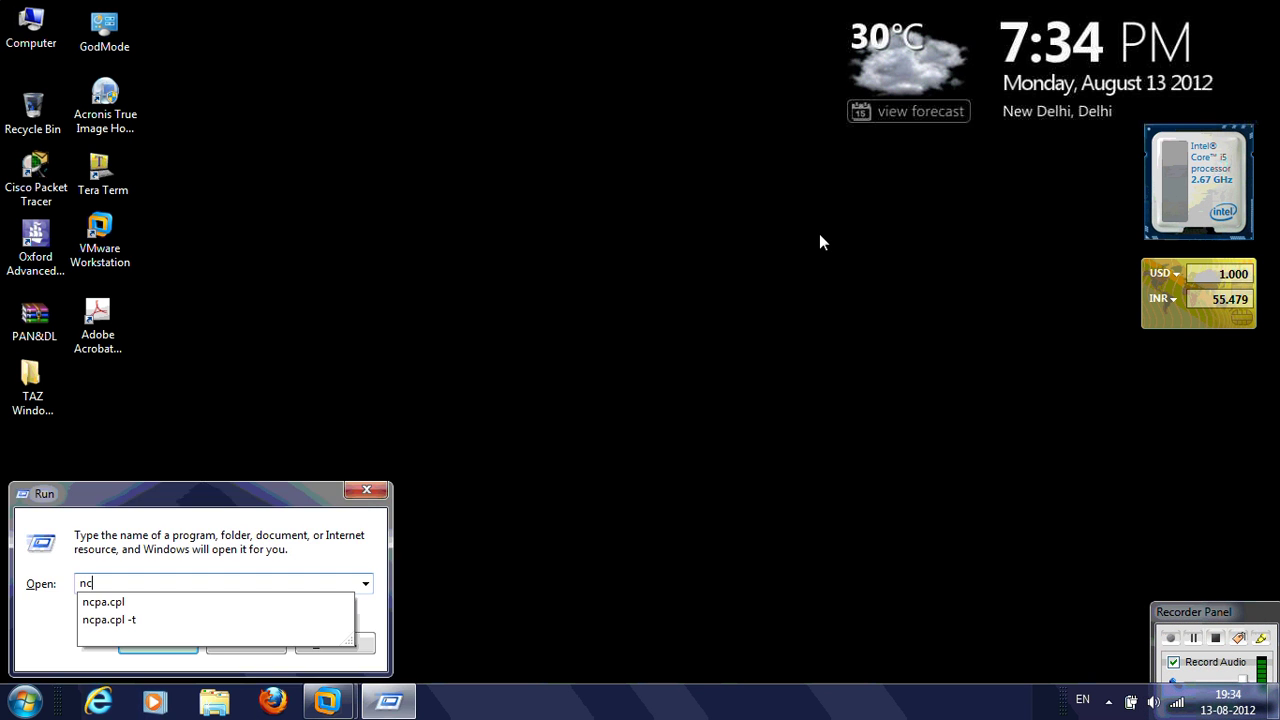
pyautogui.press('Down')
pyautogui.press('Return')
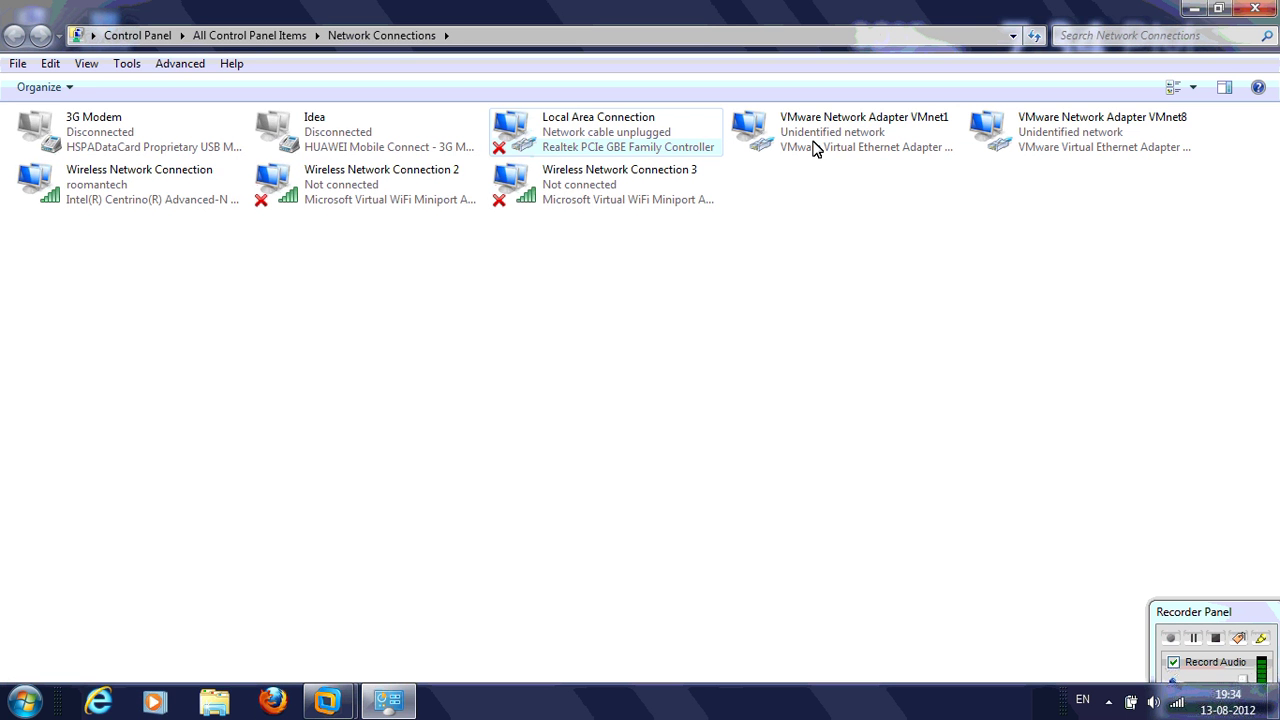
# Check the IP address and DNS details of the VMware Network Adapter VMnet1 on the host
pyautogui.rightClick(828, 147)
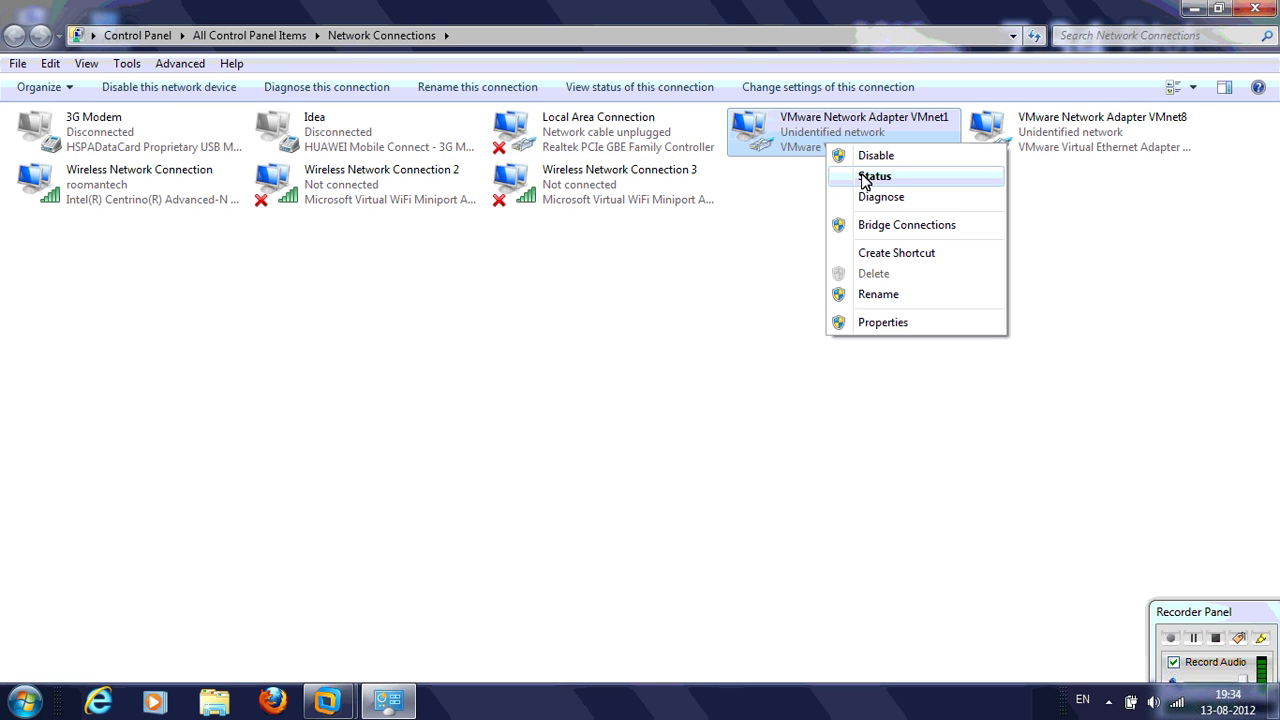
pyautogui.press('Return')
pyautogui.click(547, 346)
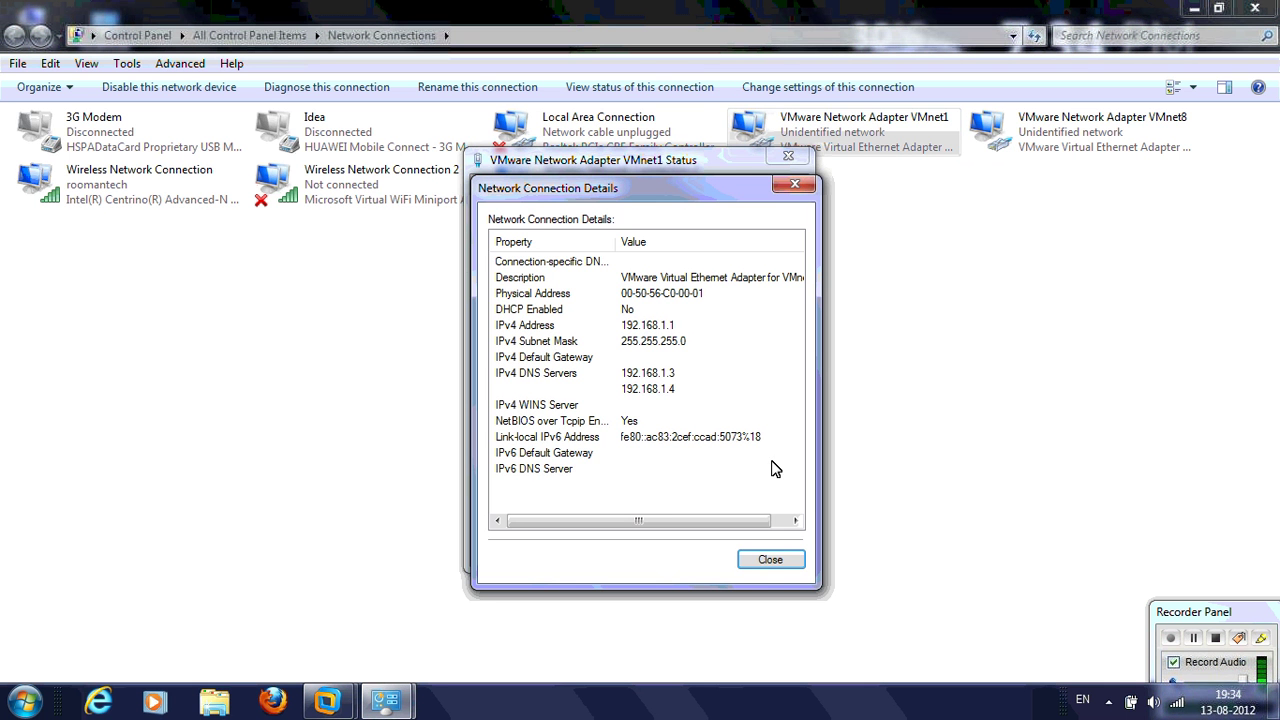
pyautogui.click(766, 562)
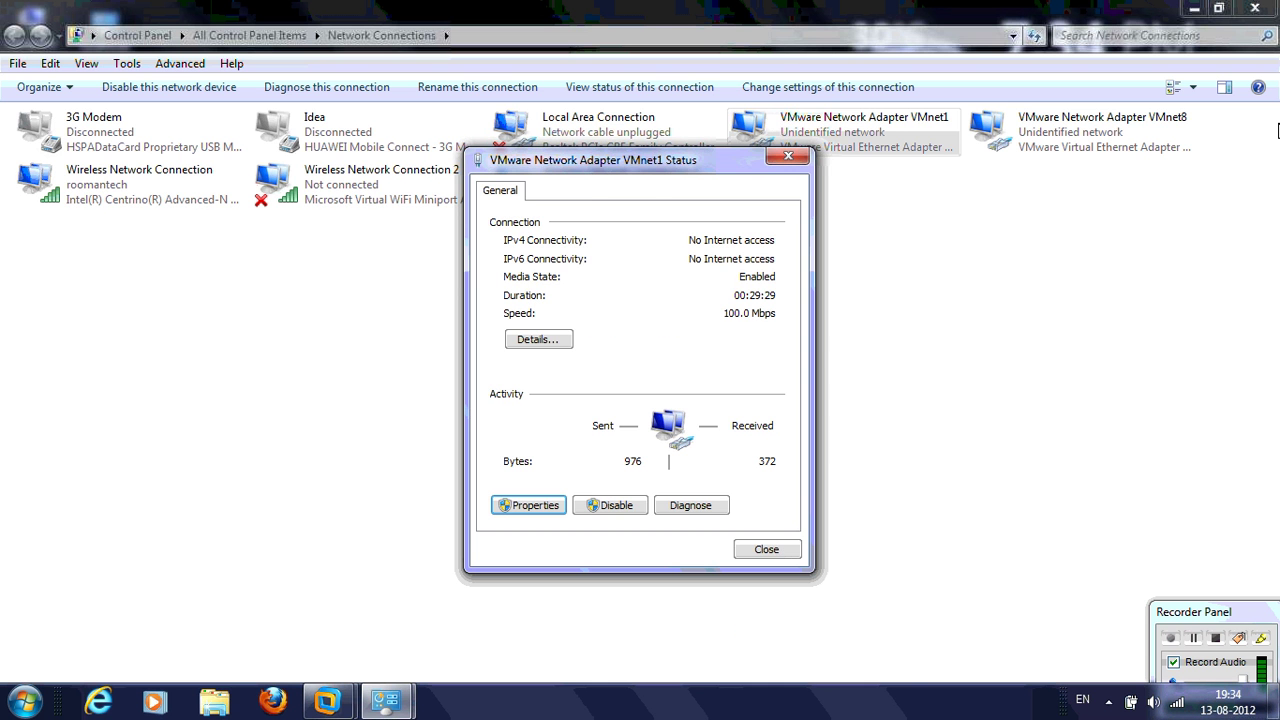
pyautogui.click(778, 548)
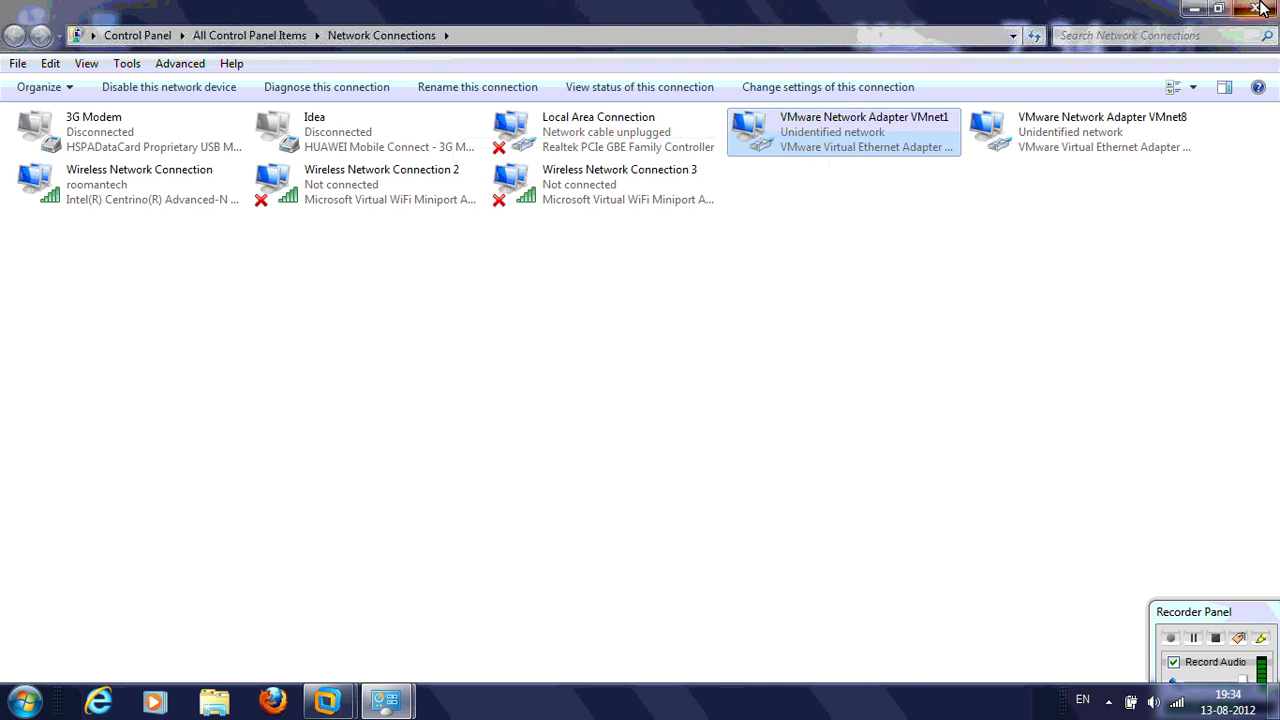
# Return to the server virtual machine, dismiss the Shutdown Event Tracker, and open Network Connections by running ncpa.cpl
pyautogui.click(325, 705)
pyautogui.click(437, 589)
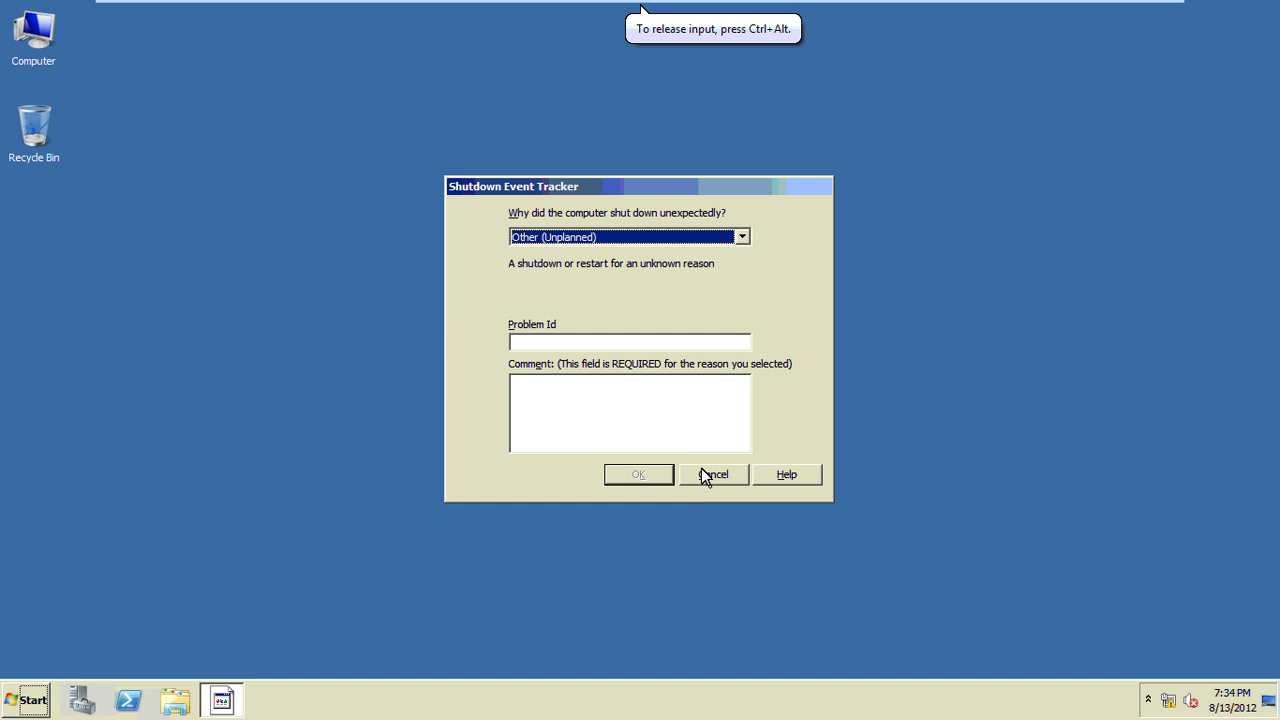
pyautogui.click(701, 468)
pyautogui.press('super+r')
pyautogui.write('nc')
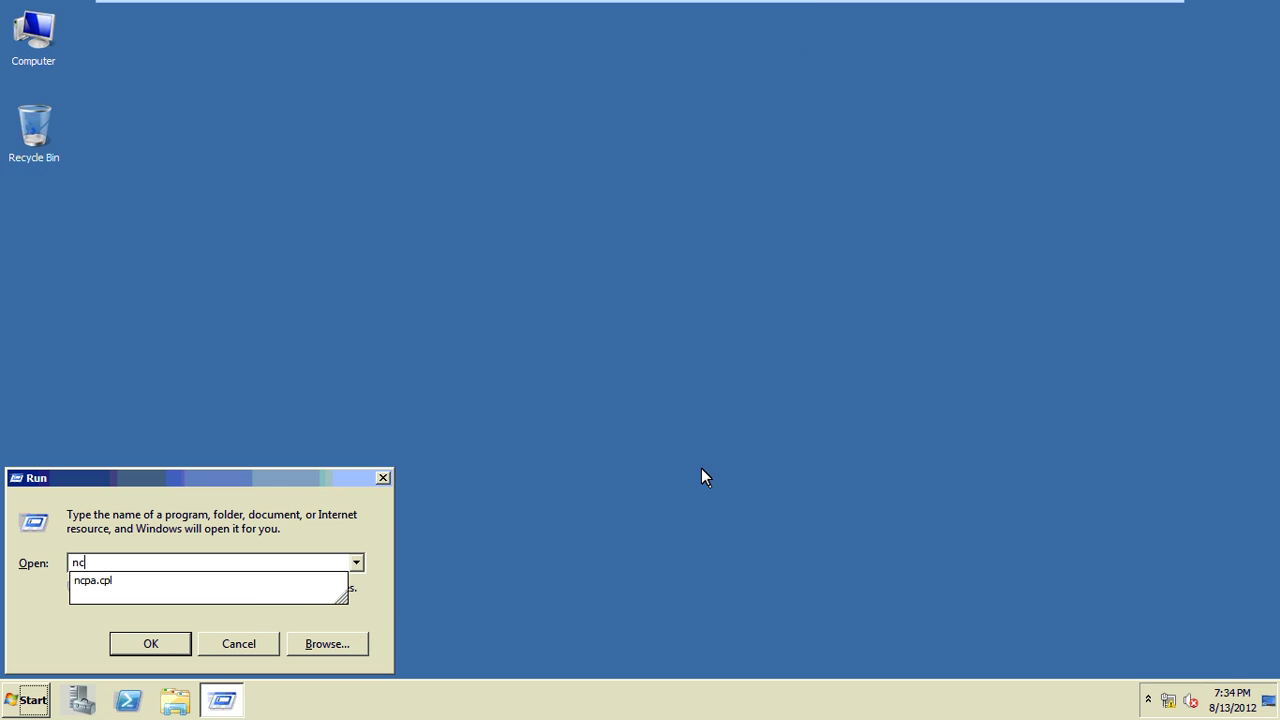
pyautogui.press('Return')
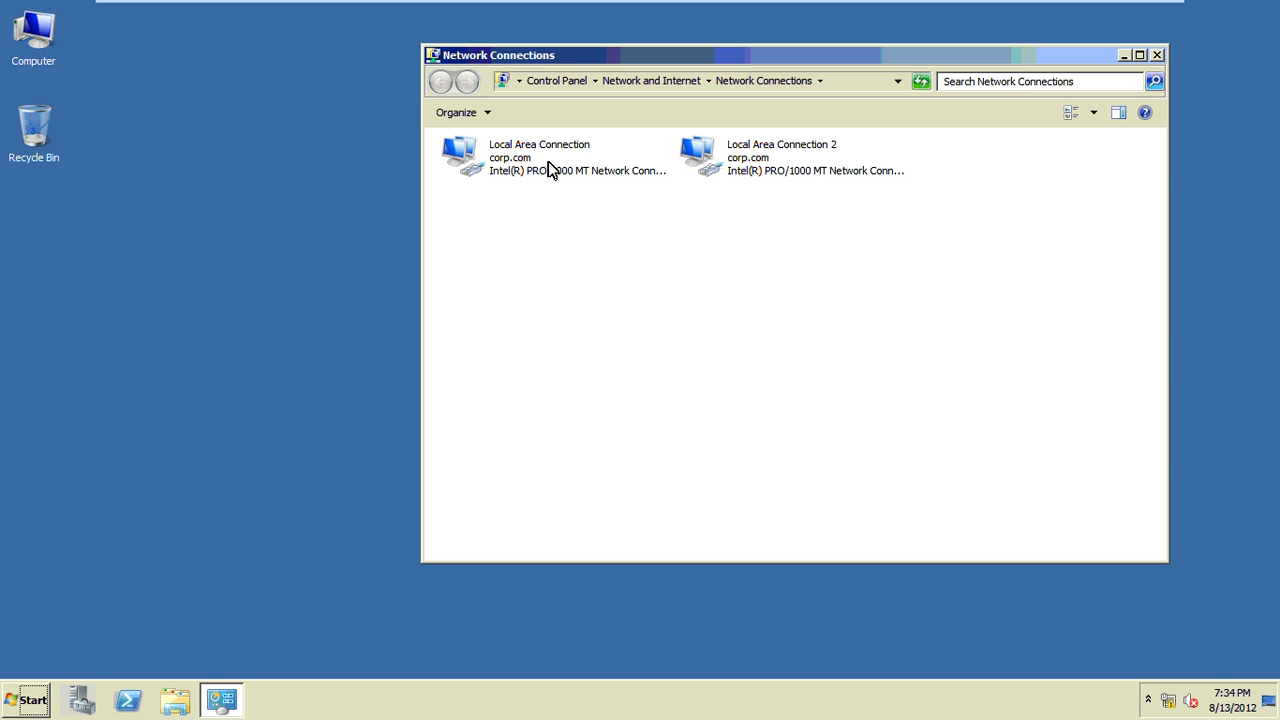
# Check the IP address and DNS details of the server's Local Area Connection
pyautogui.click(548, 168)
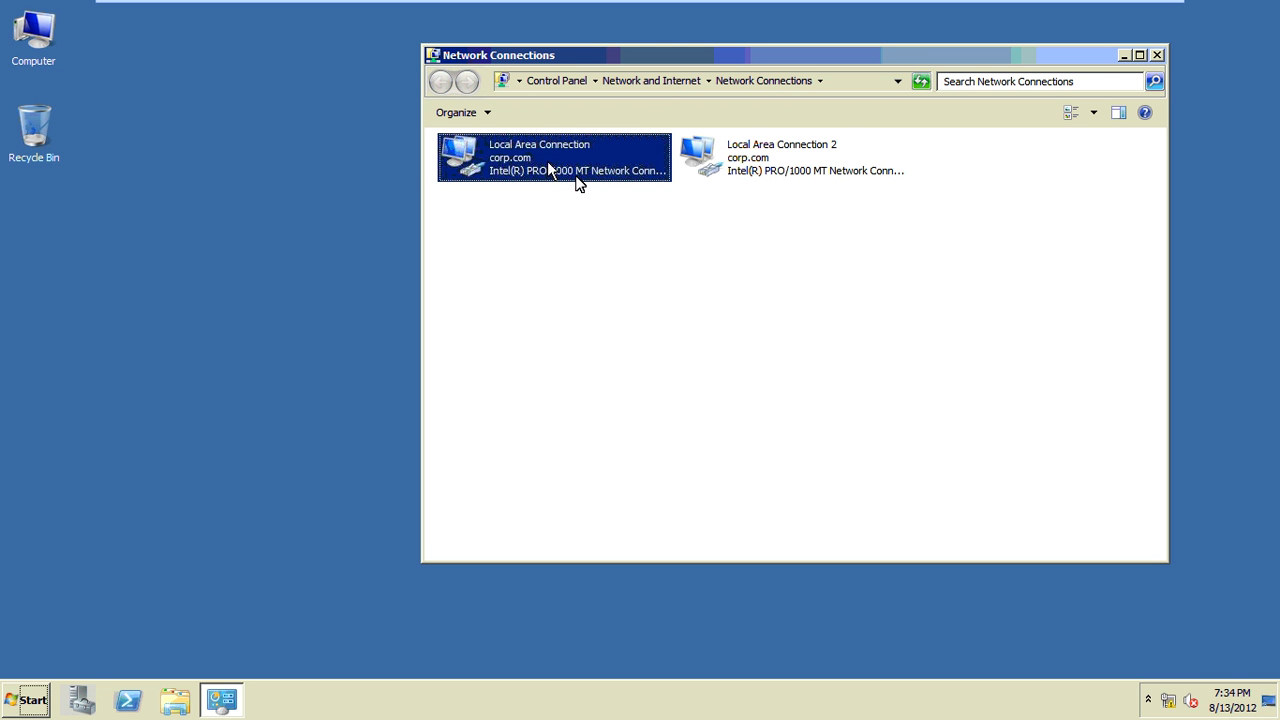
pyautogui.rightClick(548, 164)
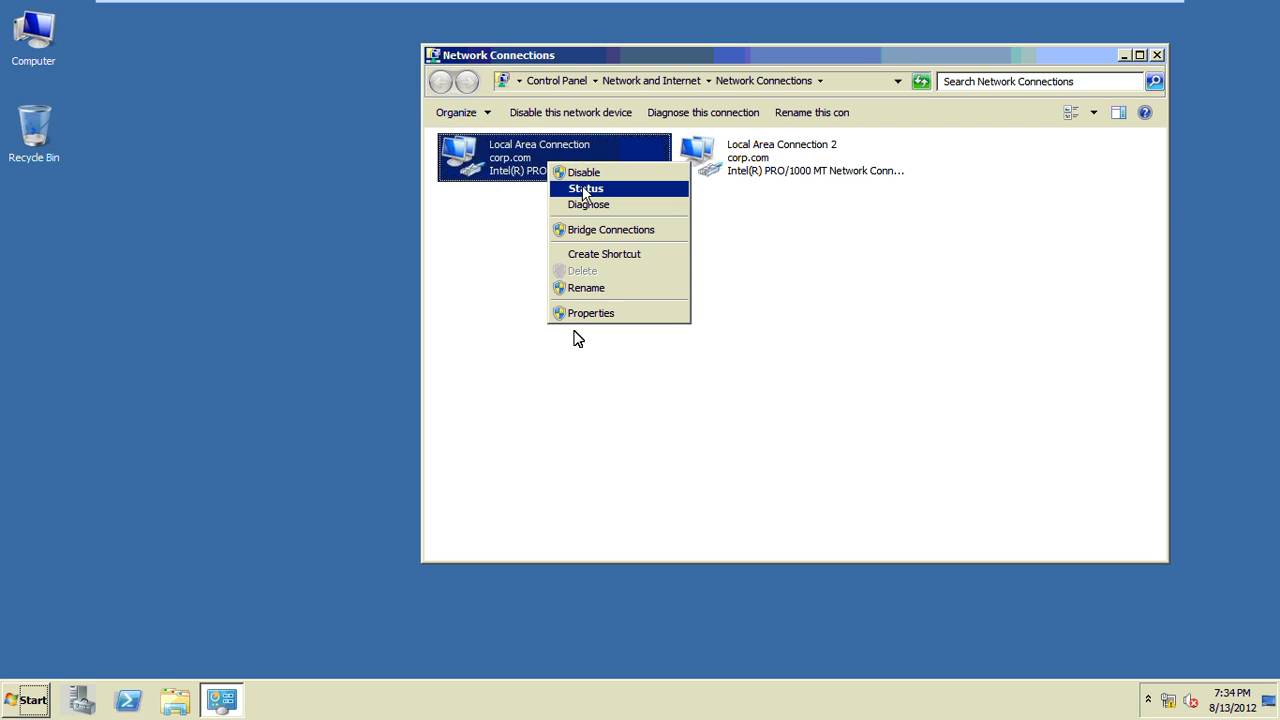
pyautogui.click(585, 190)
pyautogui.click(566, 338)
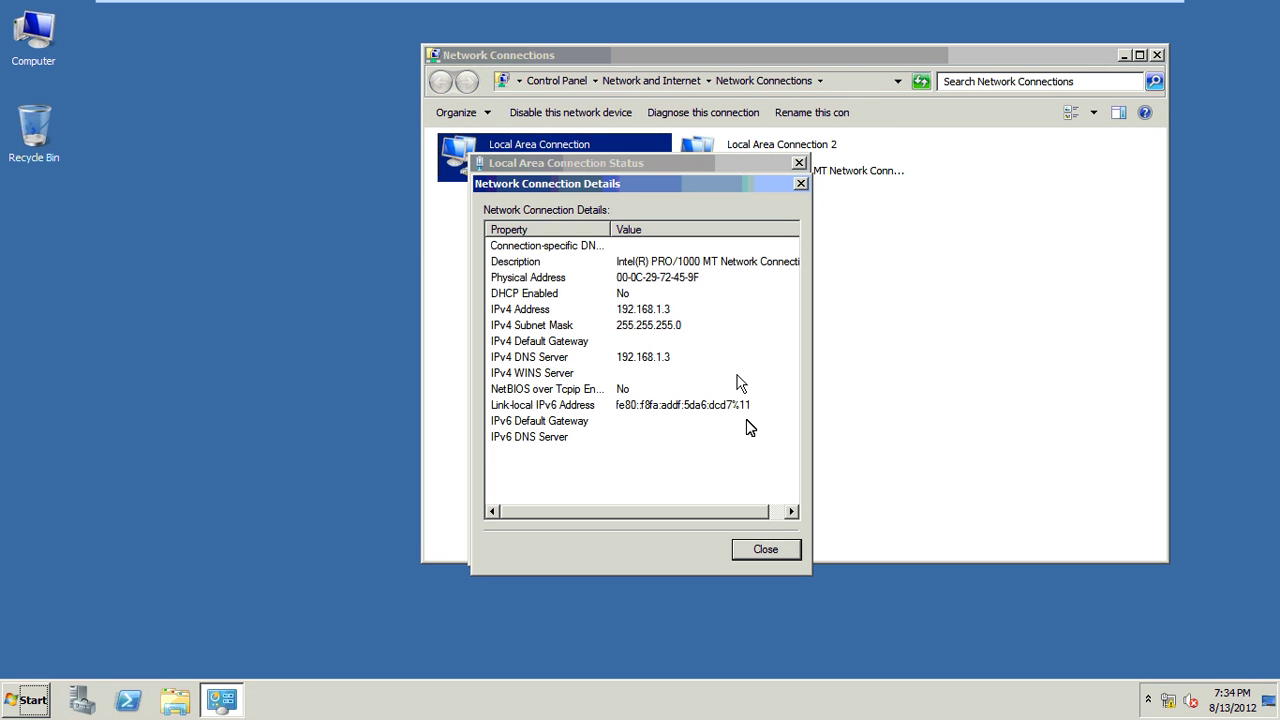
pyautogui.click(765, 550)
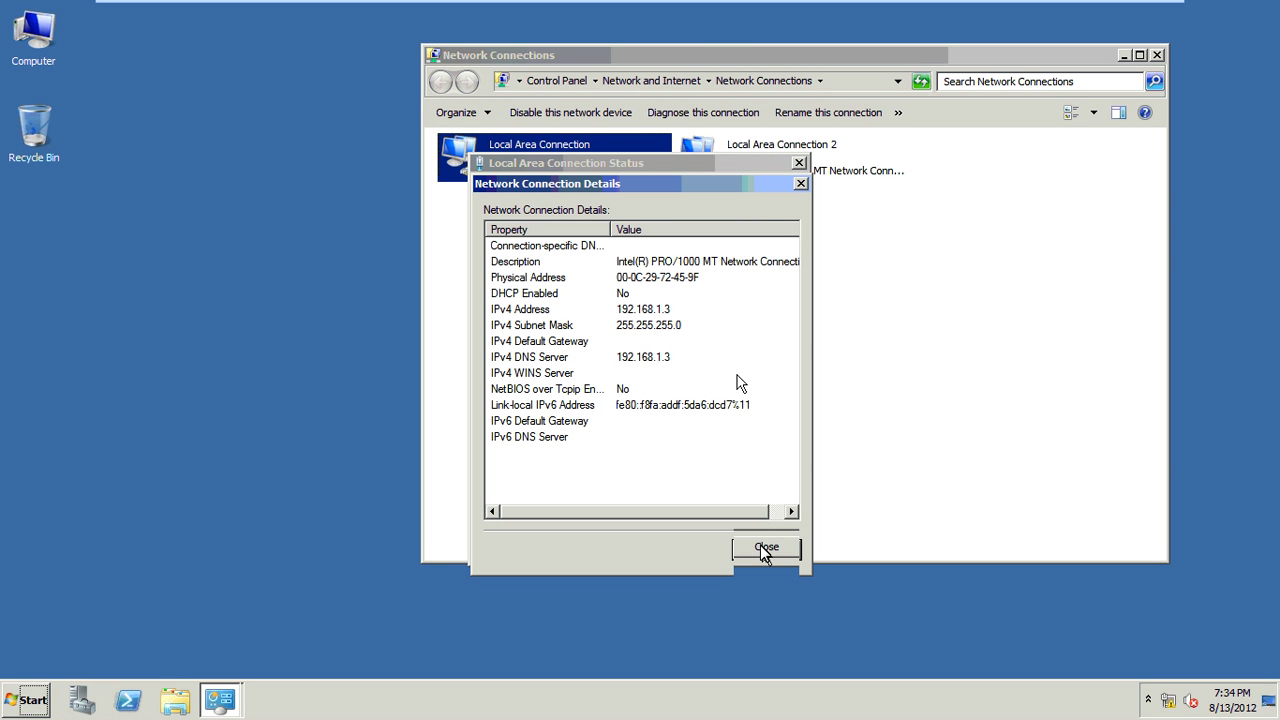
pyautogui.click(765, 550)
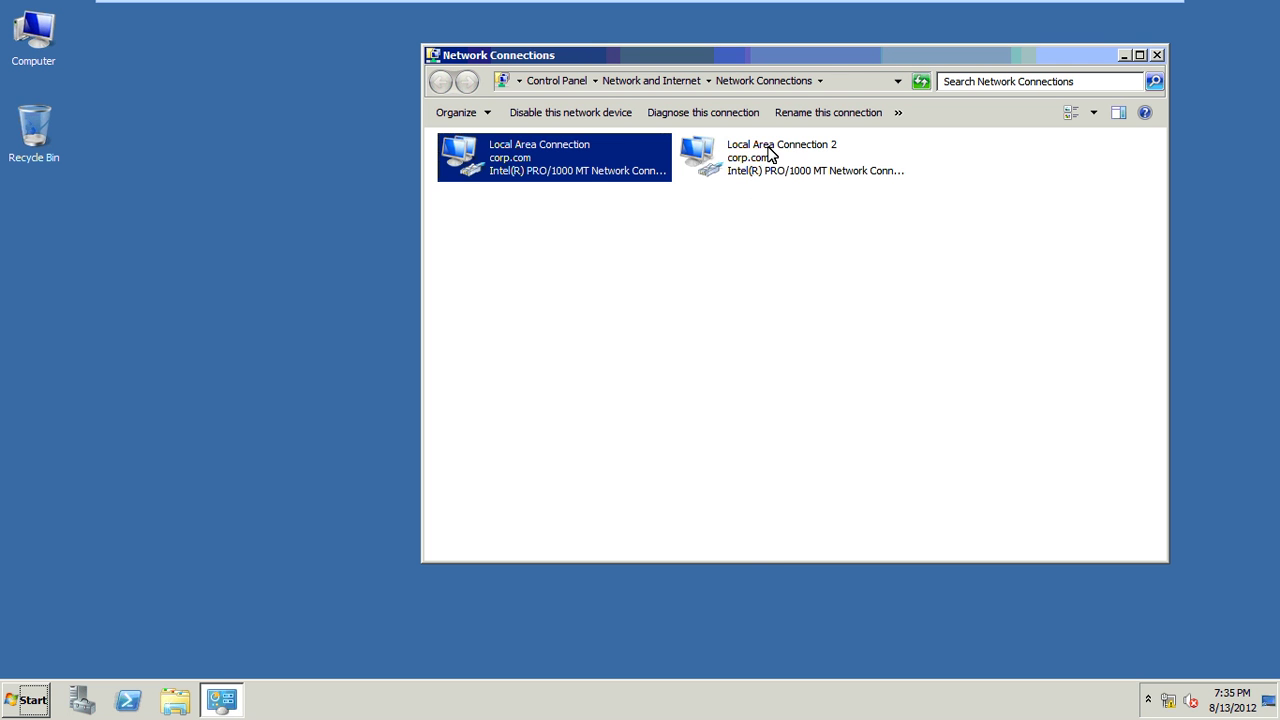
pyautogui.click(769, 152)
pyautogui.rightClick(769, 152)
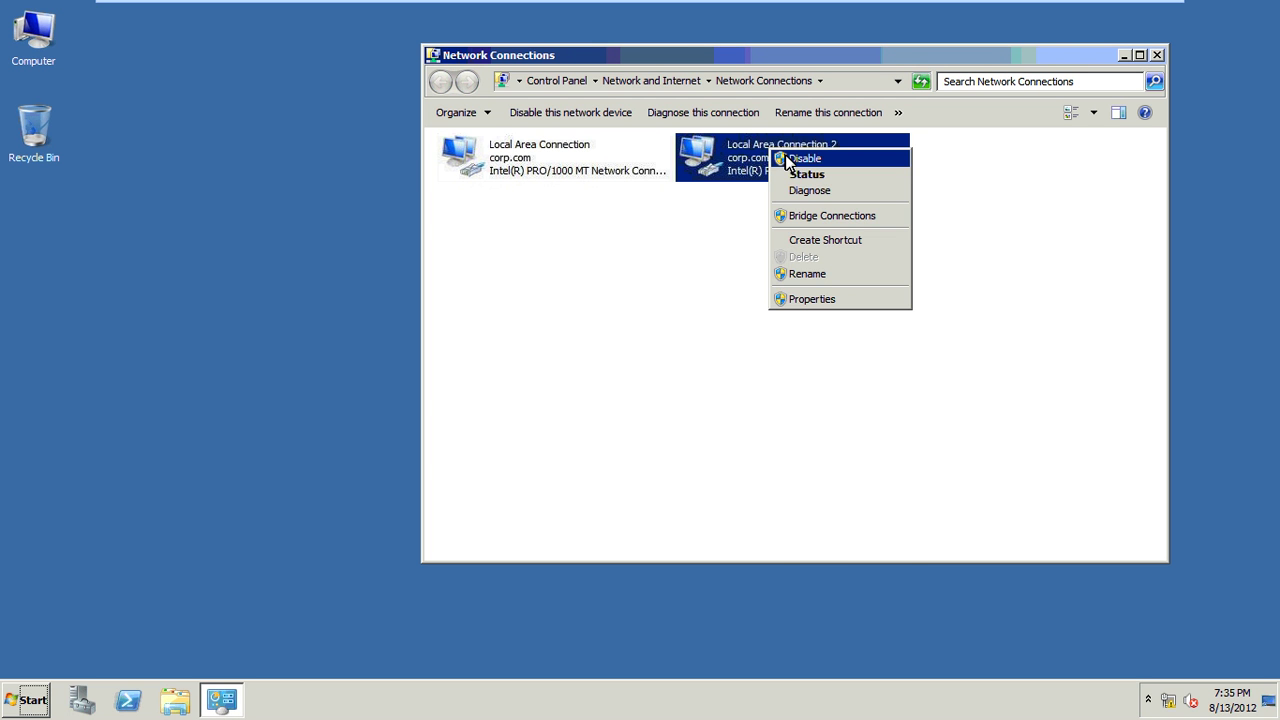
pyautogui.click(1090, 216)
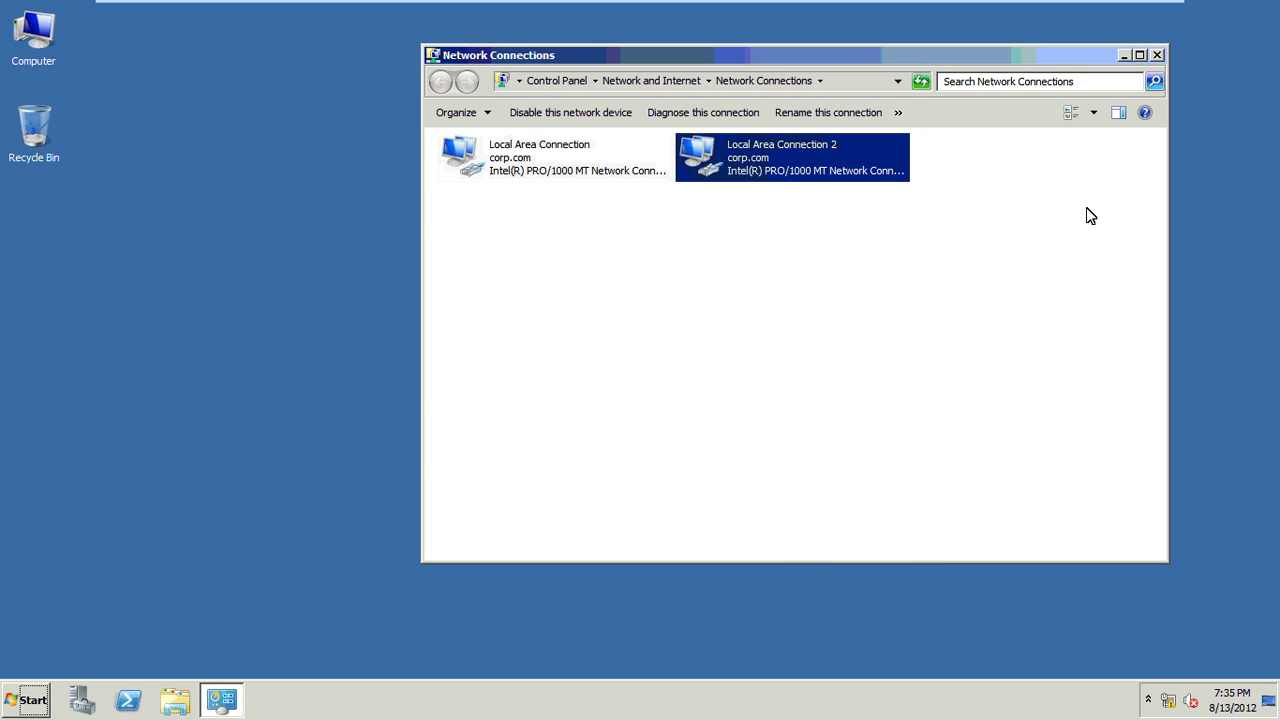
# Close Network Connections and run ping 192.168.1.1 from the server to test connectivity to the host
pyautogui.click(1157, 56)
pyautogui.press('super+r')
pyautogui.write('p')
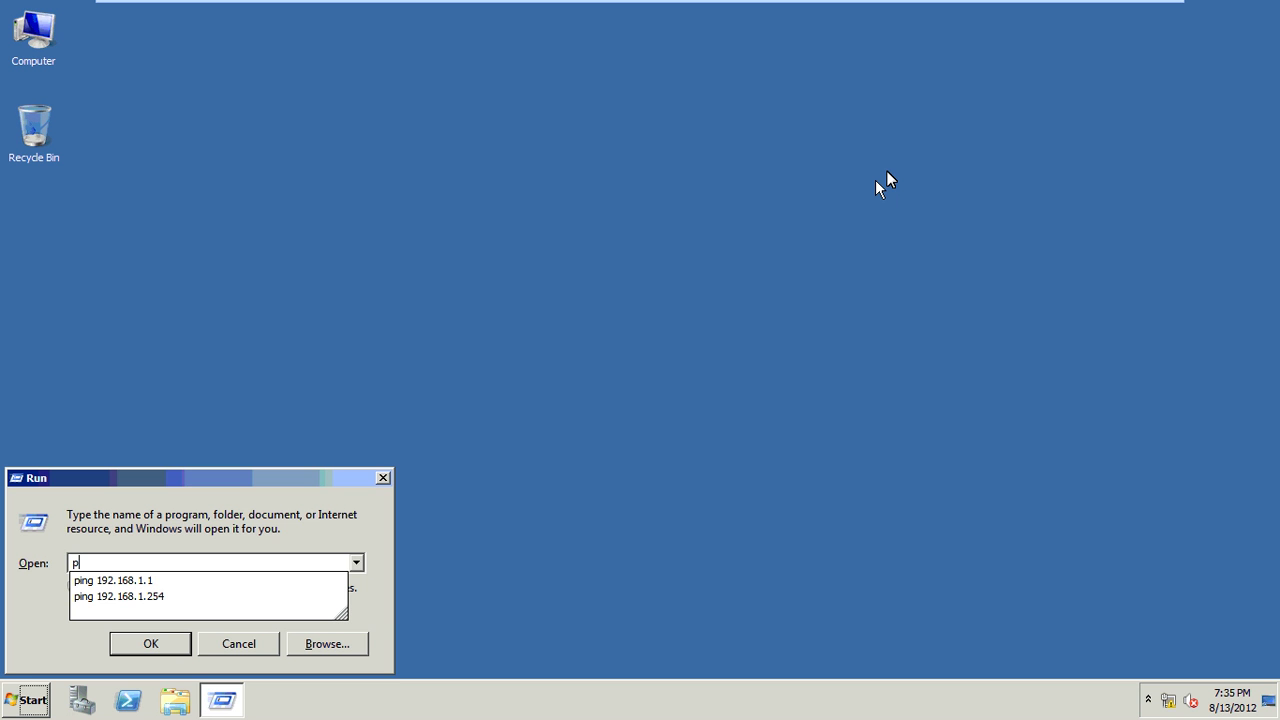
pyautogui.write('ing')
pyautogui.press('Return')
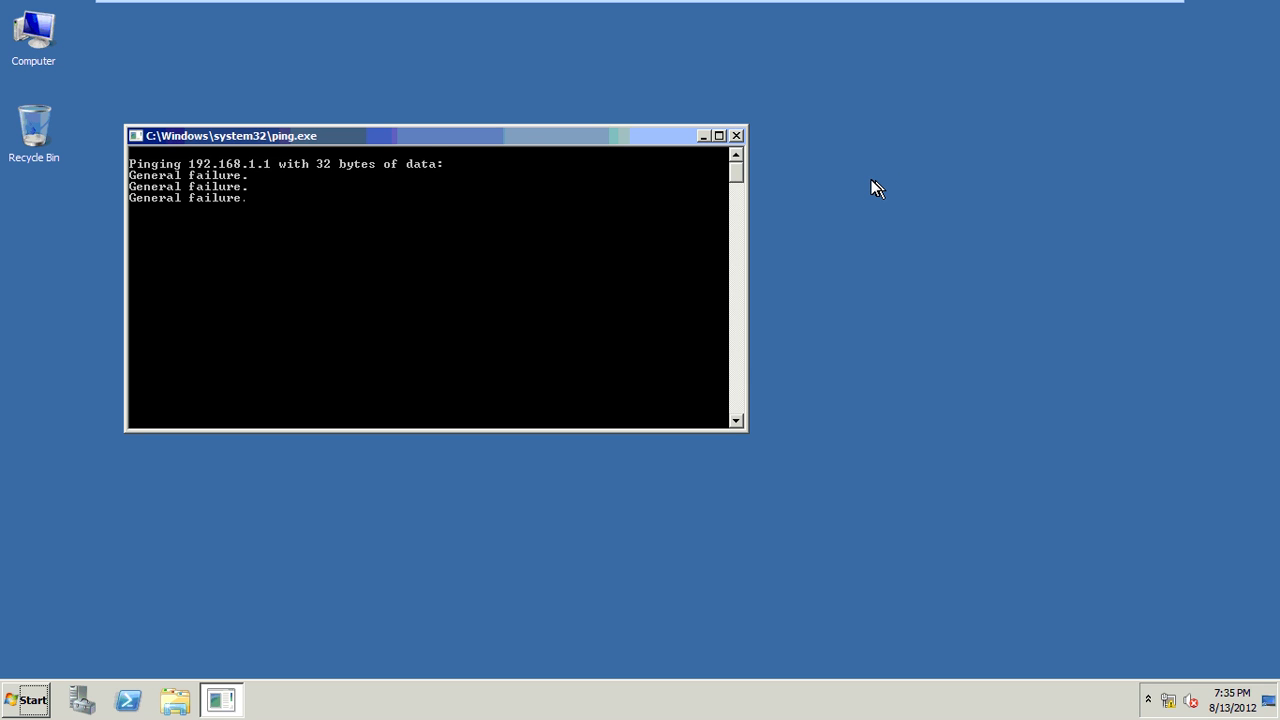
# Disable Routing and Remote Access on the local server ADFSACCOUNT and accept removing its router configuration
pyautogui.click(15, 703)
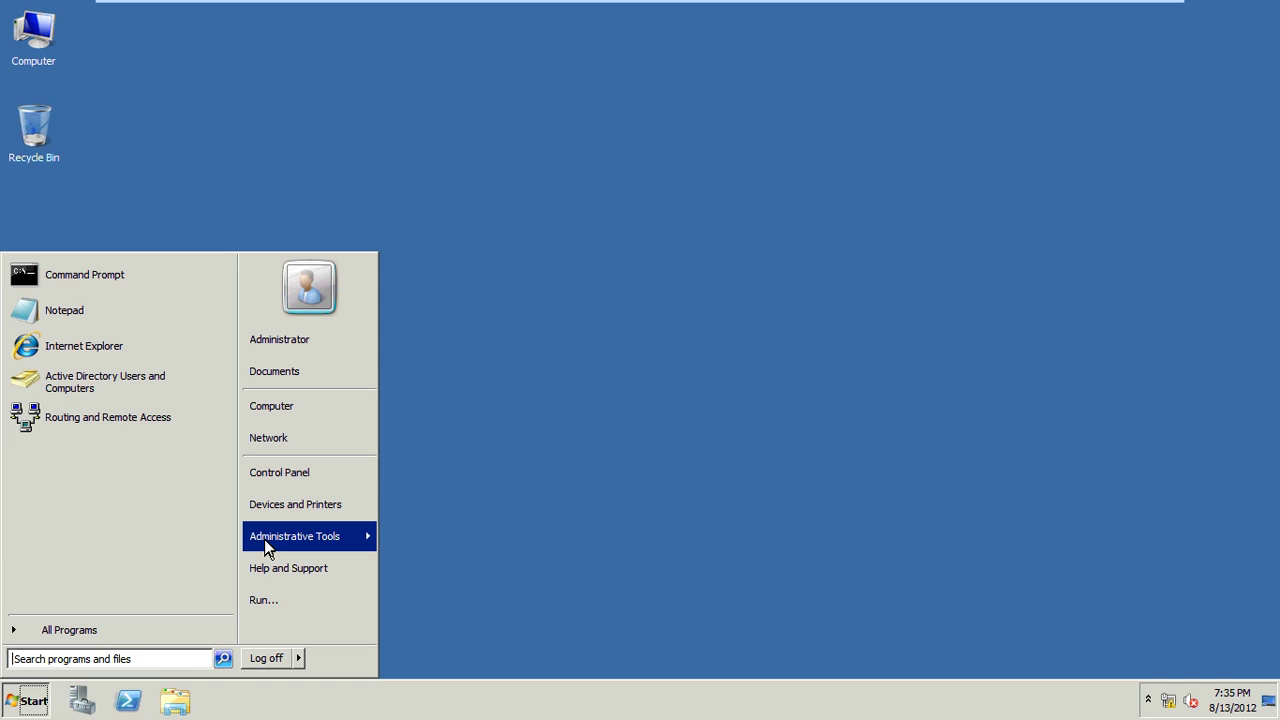
pyautogui.moveTo(266, 545)
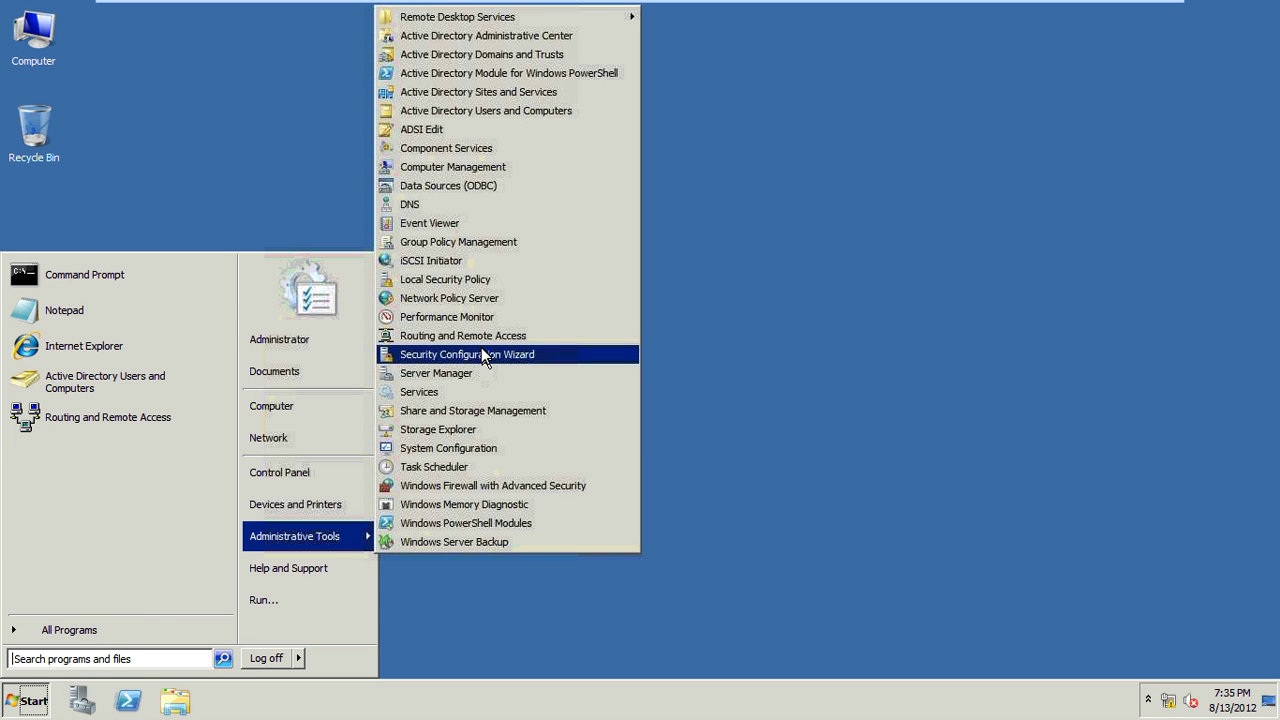
pyautogui.click(481, 345)
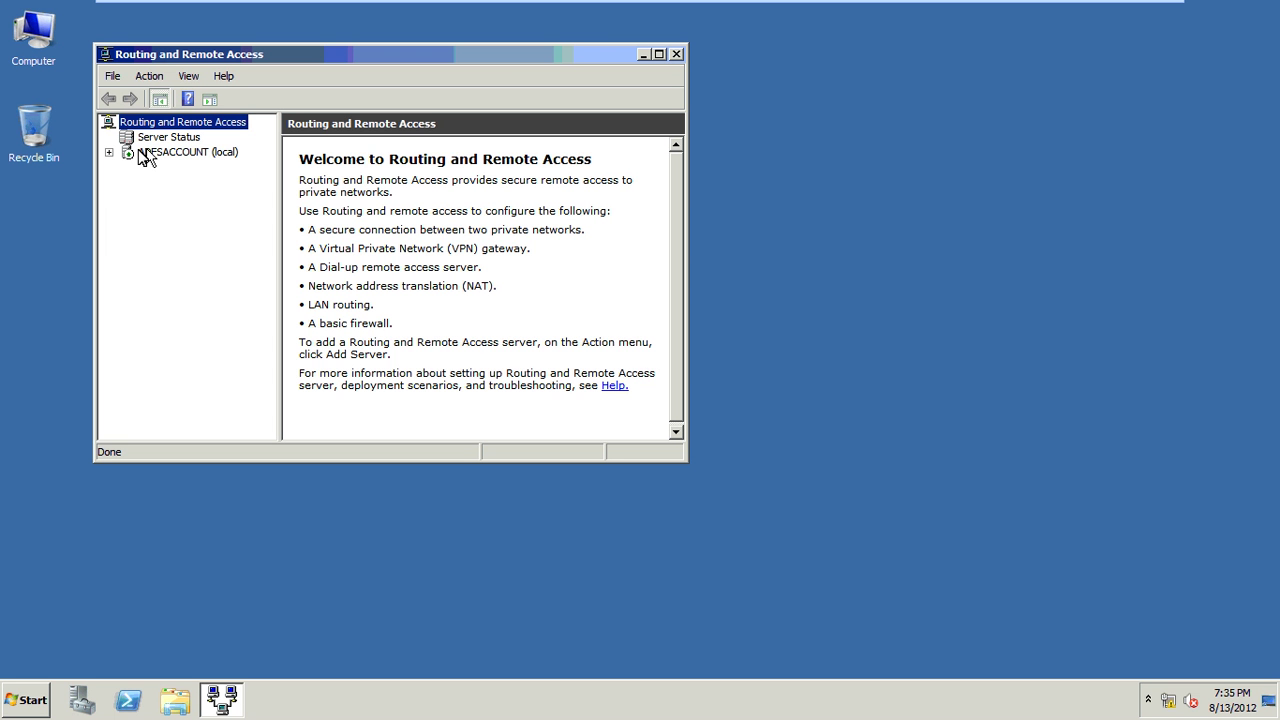
pyautogui.click(139, 150)
pyautogui.rightClick(140, 152)
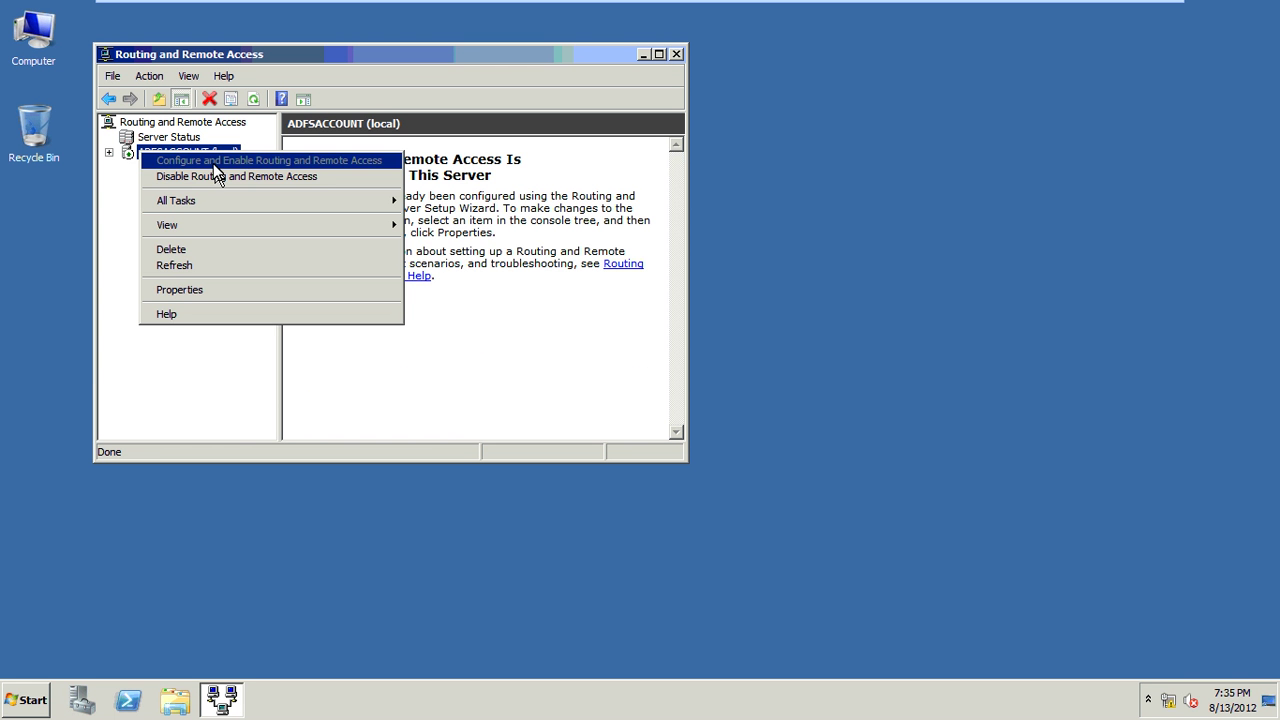
pyautogui.click(216, 176)
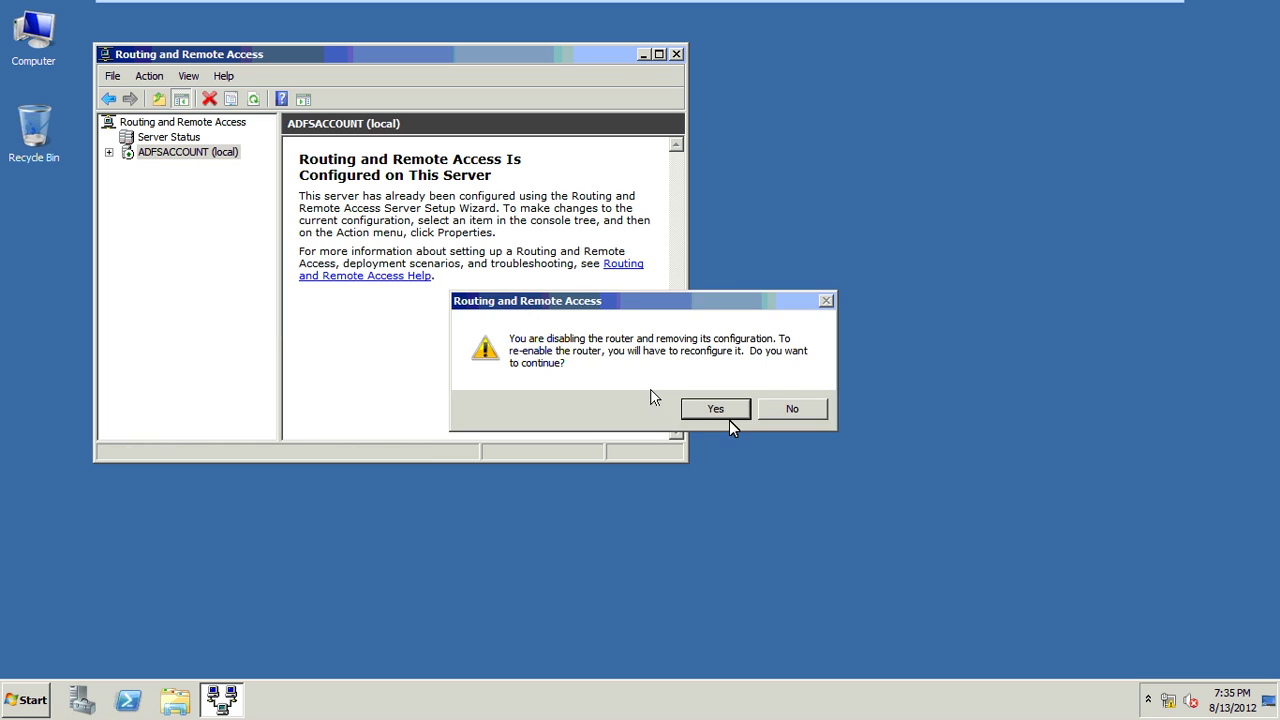
pyautogui.click(728, 416)
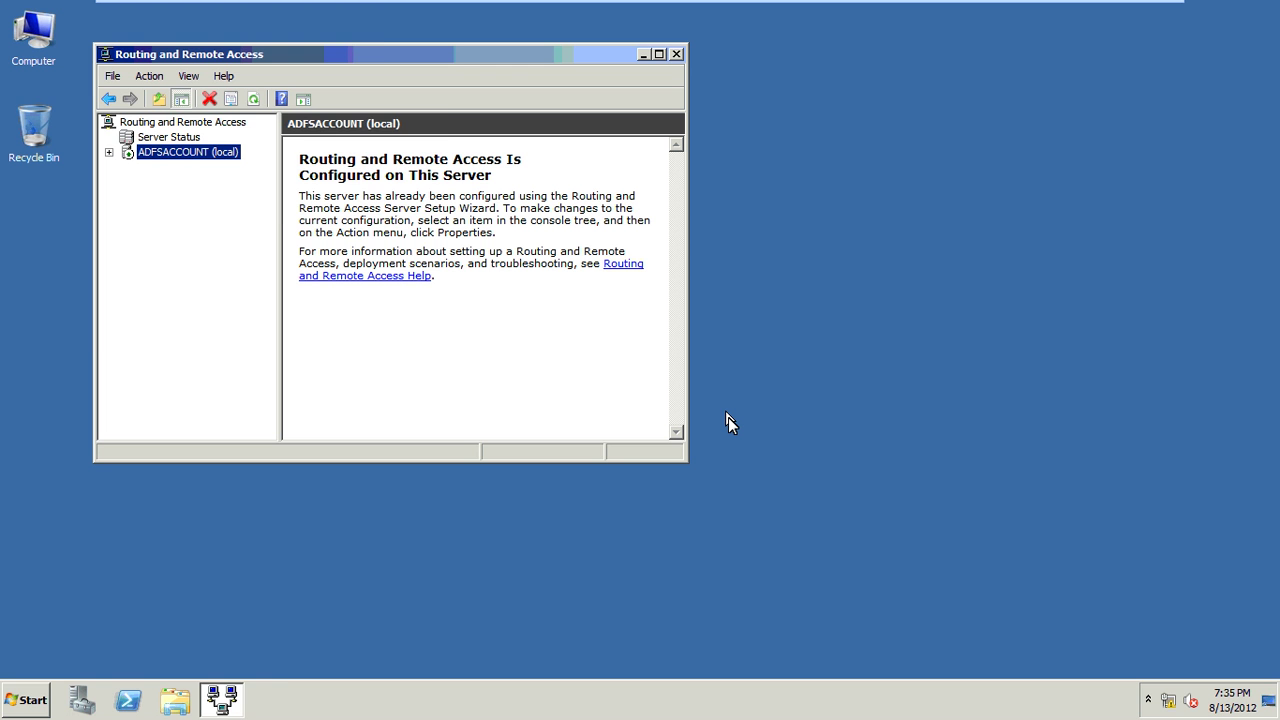
# Repeat the ping to 192.168.1.1 and close the Routing and Remote Access console
pyautogui.press('super+r')
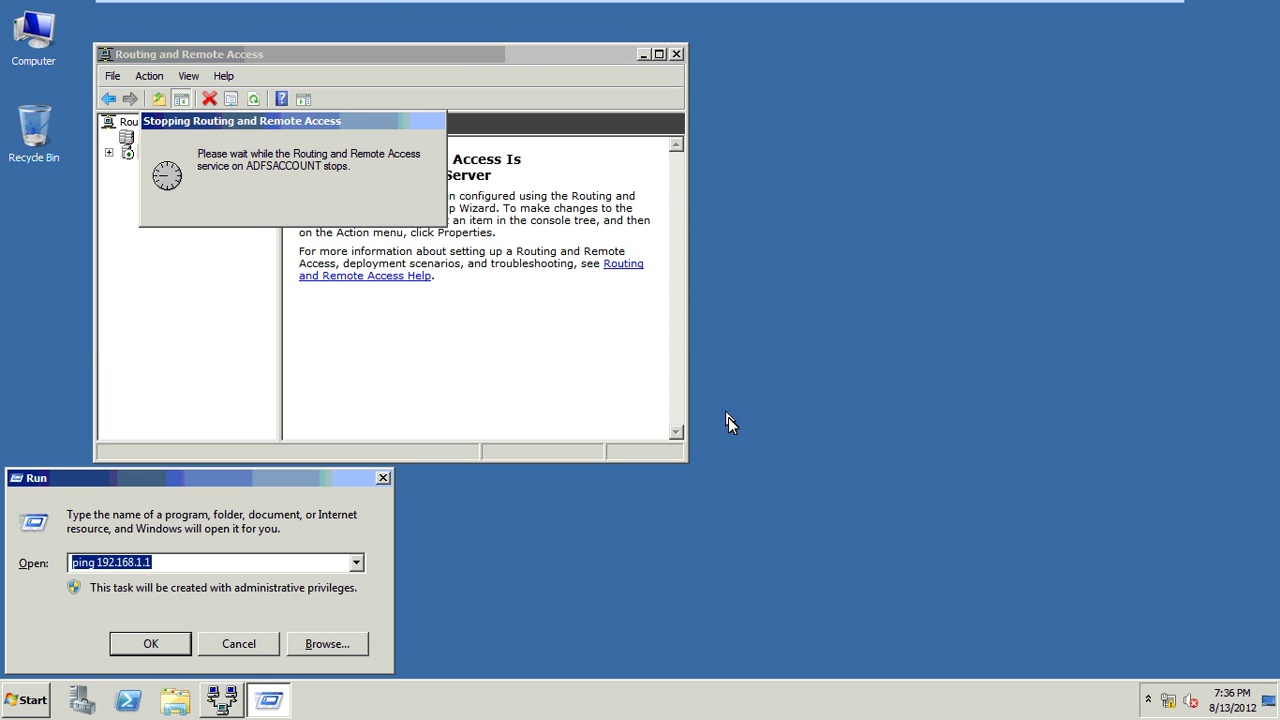
pyautogui.press('Return')
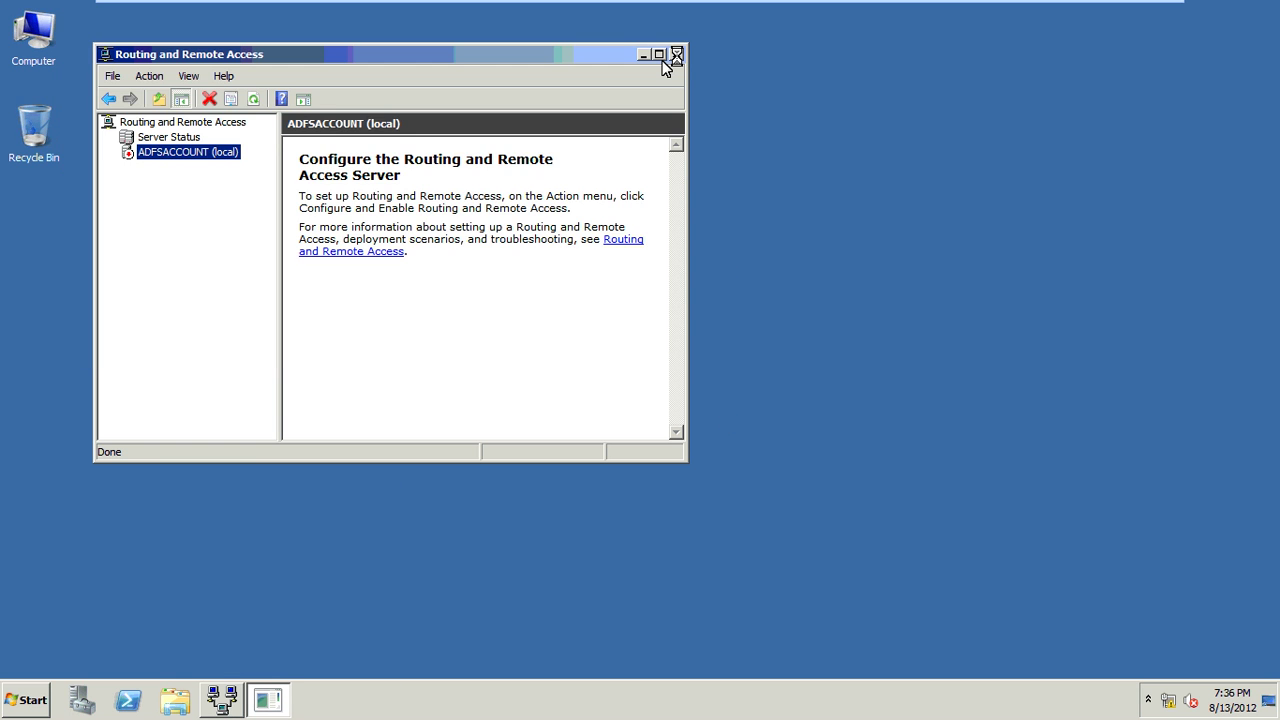
pyautogui.click(677, 54)
# Start an empty management console by running mmc and maximize its window
pyautogui.press('super+r')
pyautogui.write('mmc')
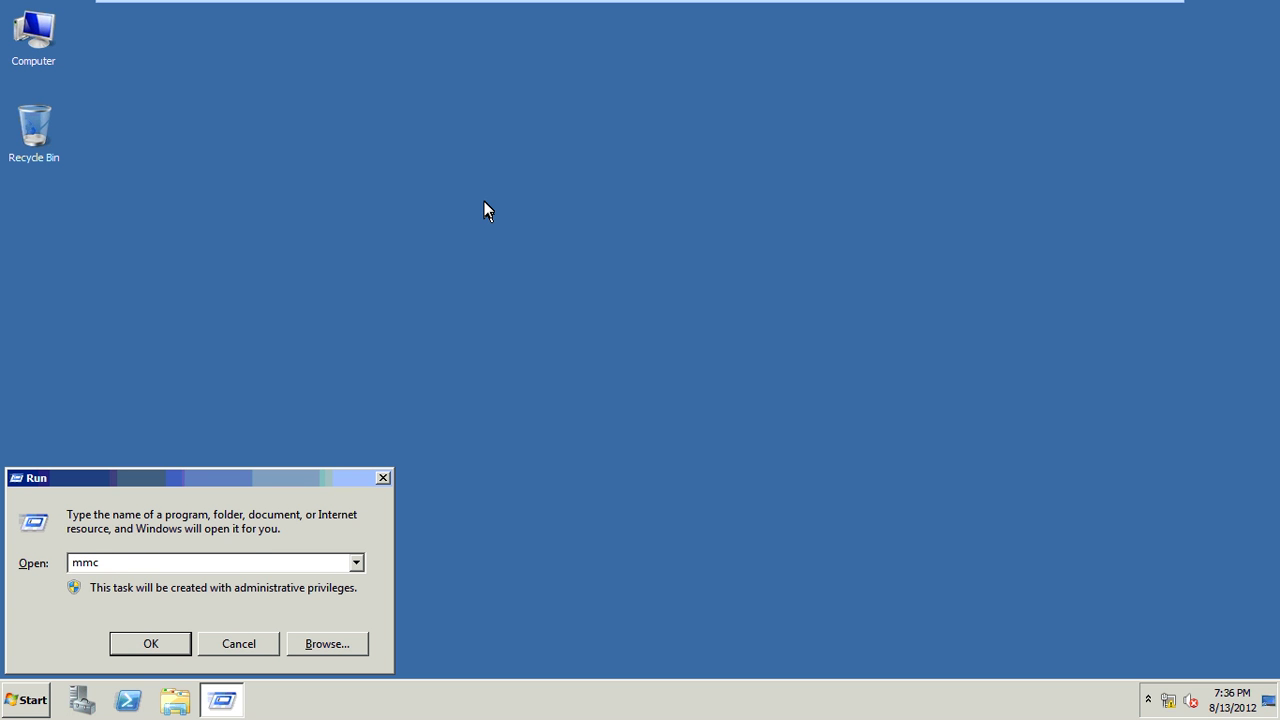
pyautogui.click(178, 648)
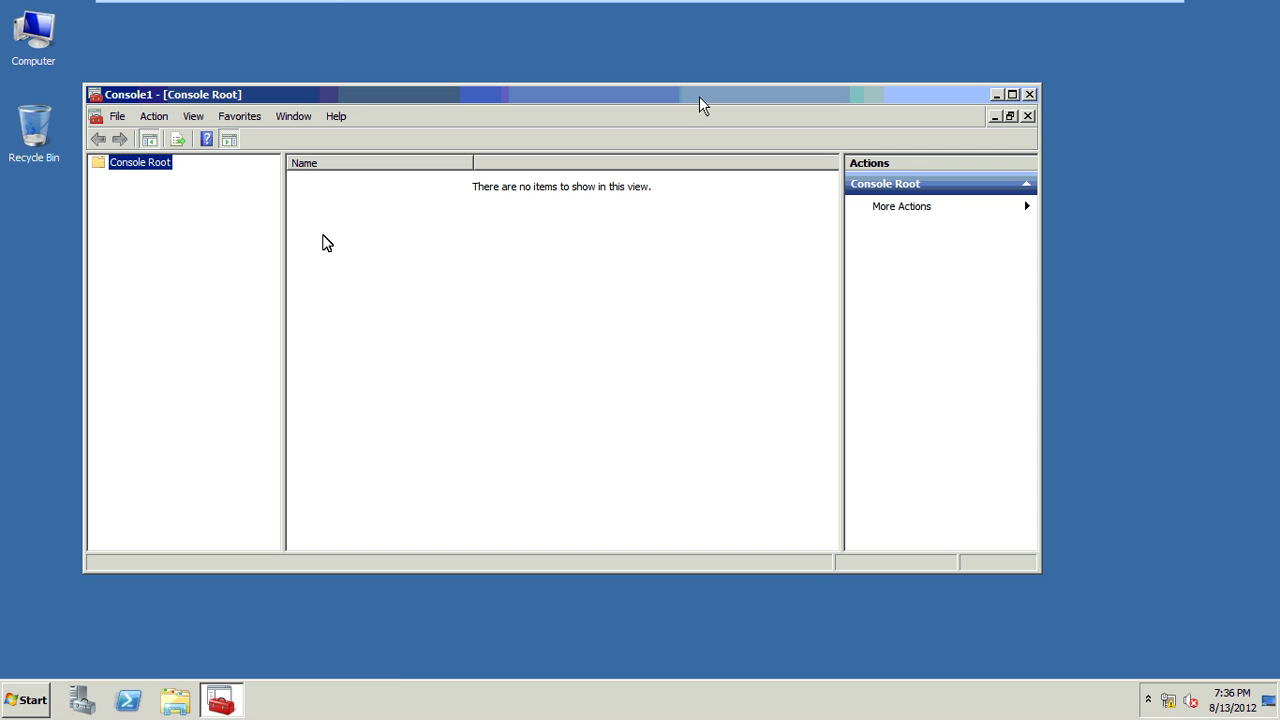
pyautogui.press('super+Up')
# Add the IP Security Policy Management snap-in to the console, set to manage the local computer
pyautogui.click(26, 32)
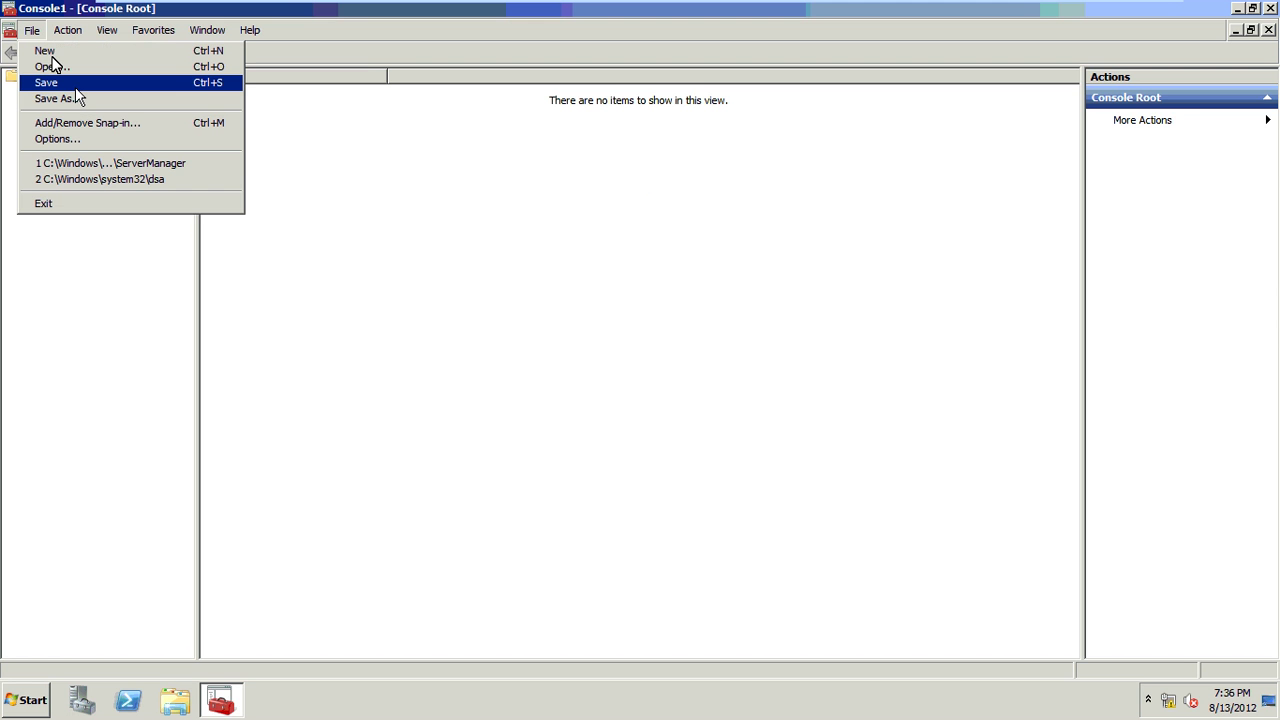
pyautogui.click(160, 124)
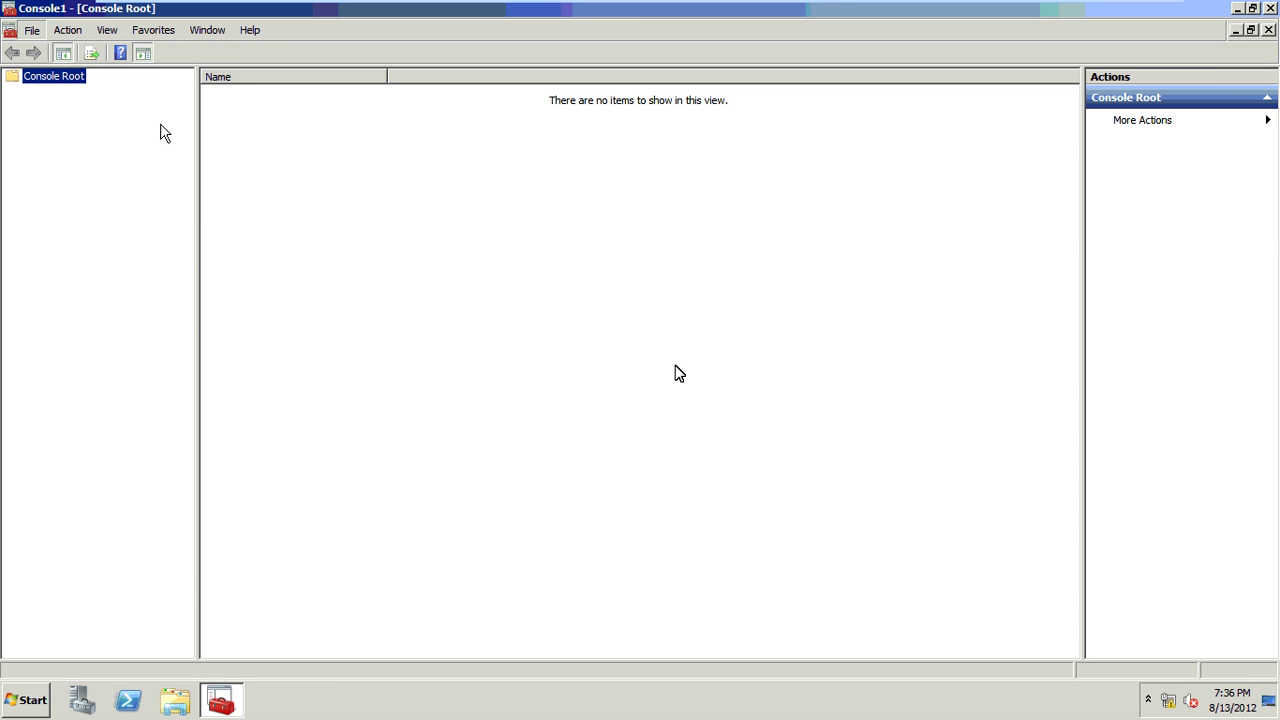
pyautogui.press('i')
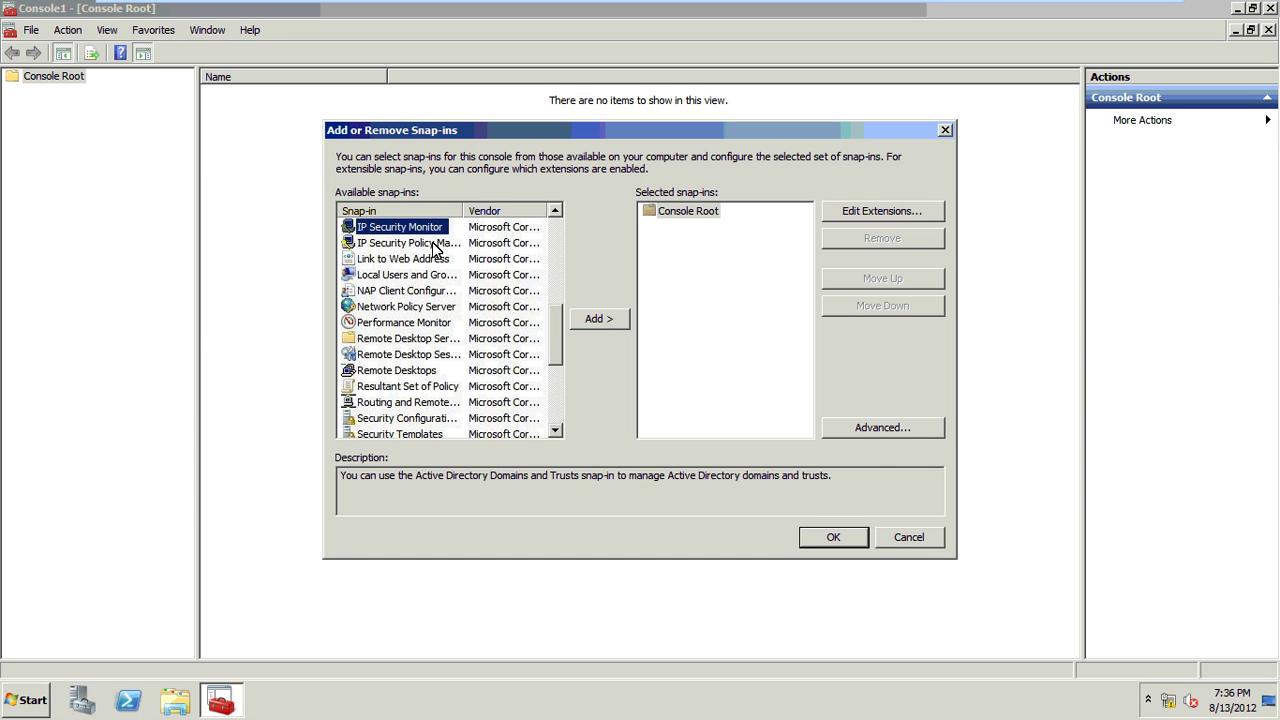
pyautogui.click(435, 250)
pyautogui.doubleClick(466, 206)
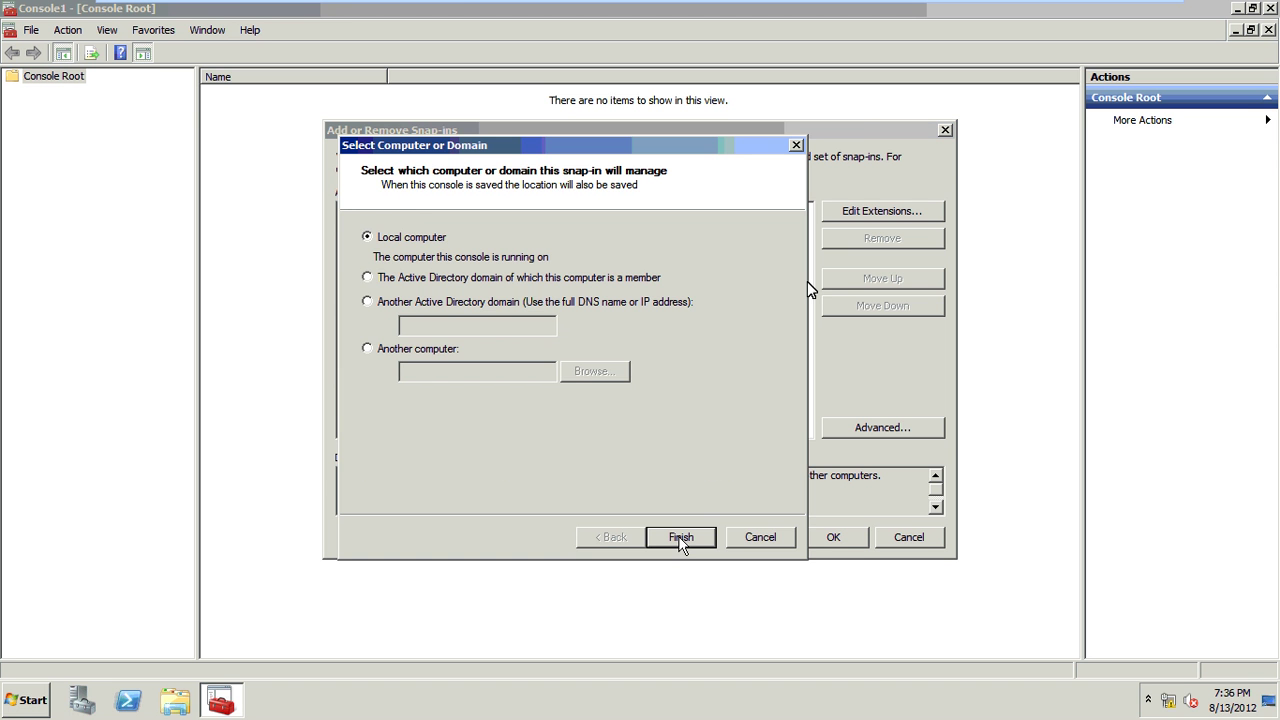
pyautogui.click(680, 538)
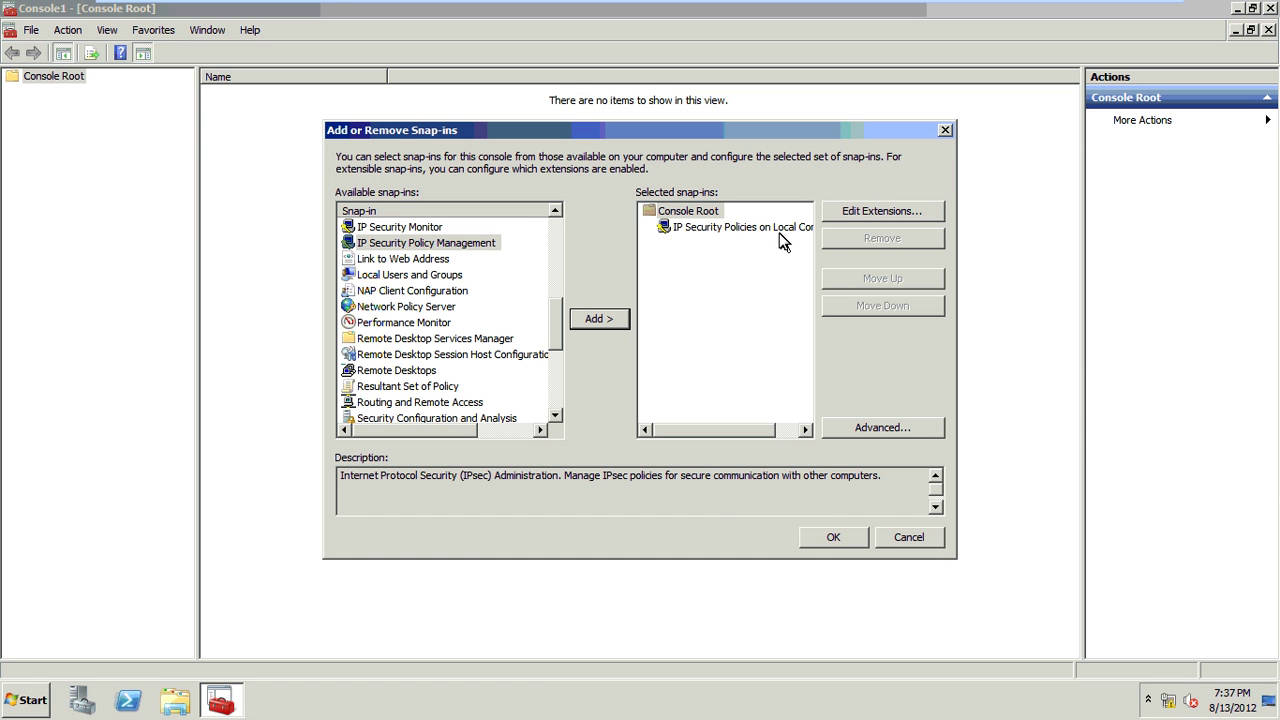
pyautogui.click(840, 543)
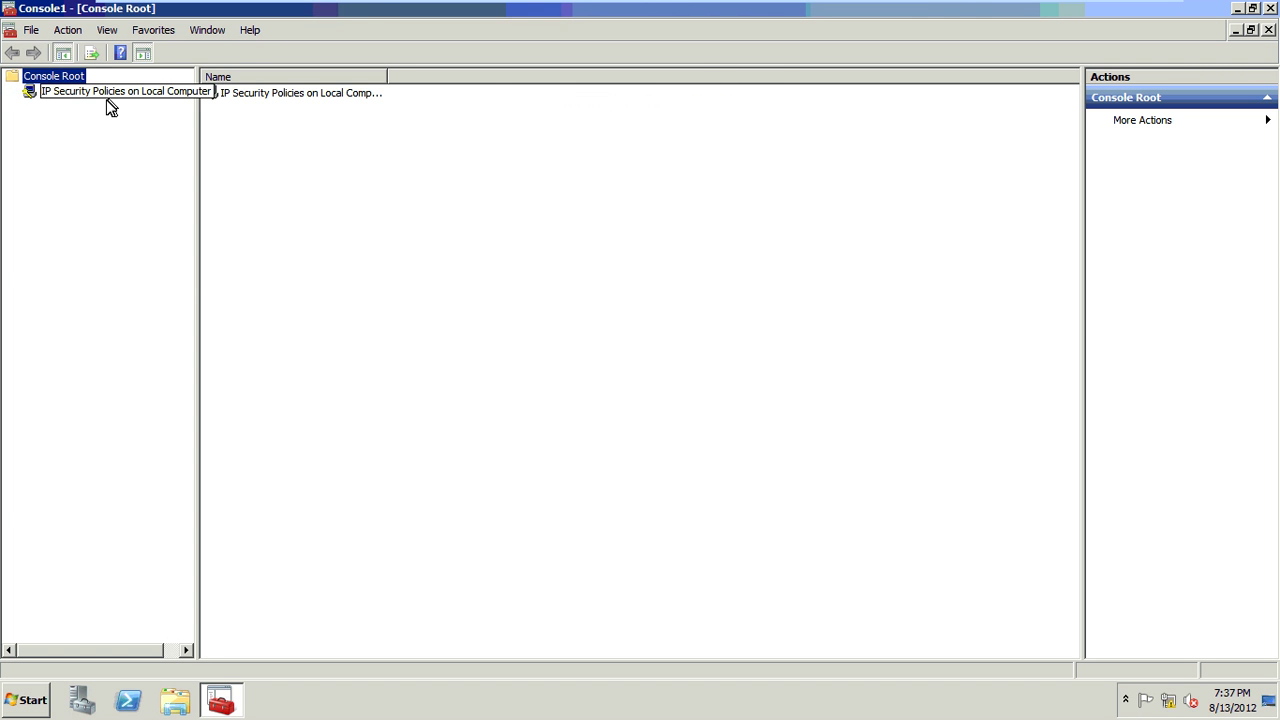
# Start a new IP security policy under IP Security Policies on Local Computer and name it Rooman Policy
pyautogui.click(106, 98)
pyautogui.rightClick(110, 107)
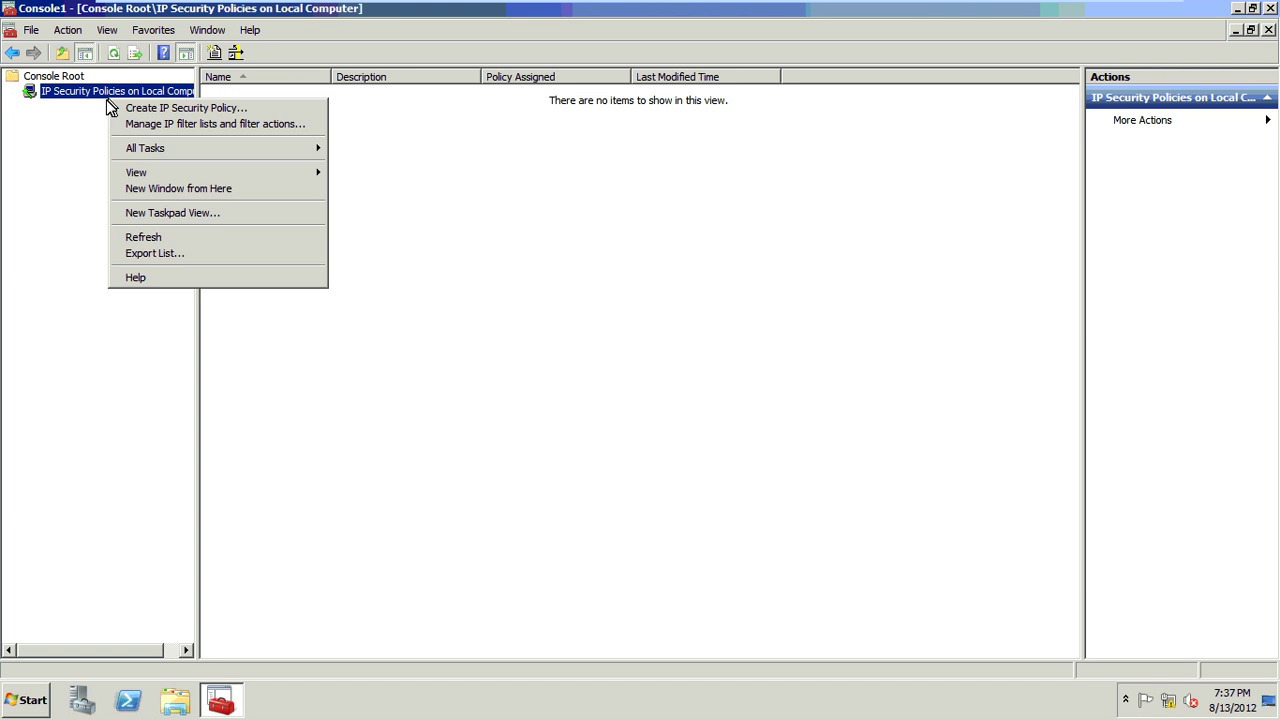
pyautogui.click(252, 110)
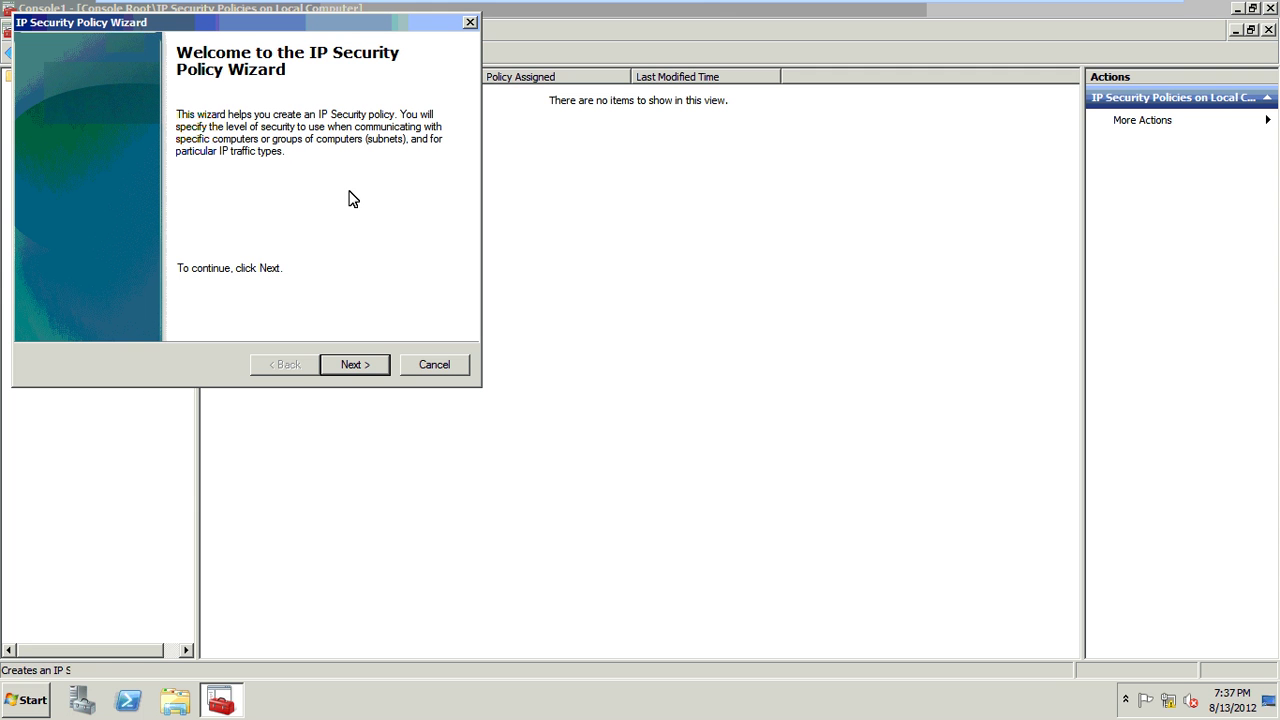
pyautogui.click(355, 364)
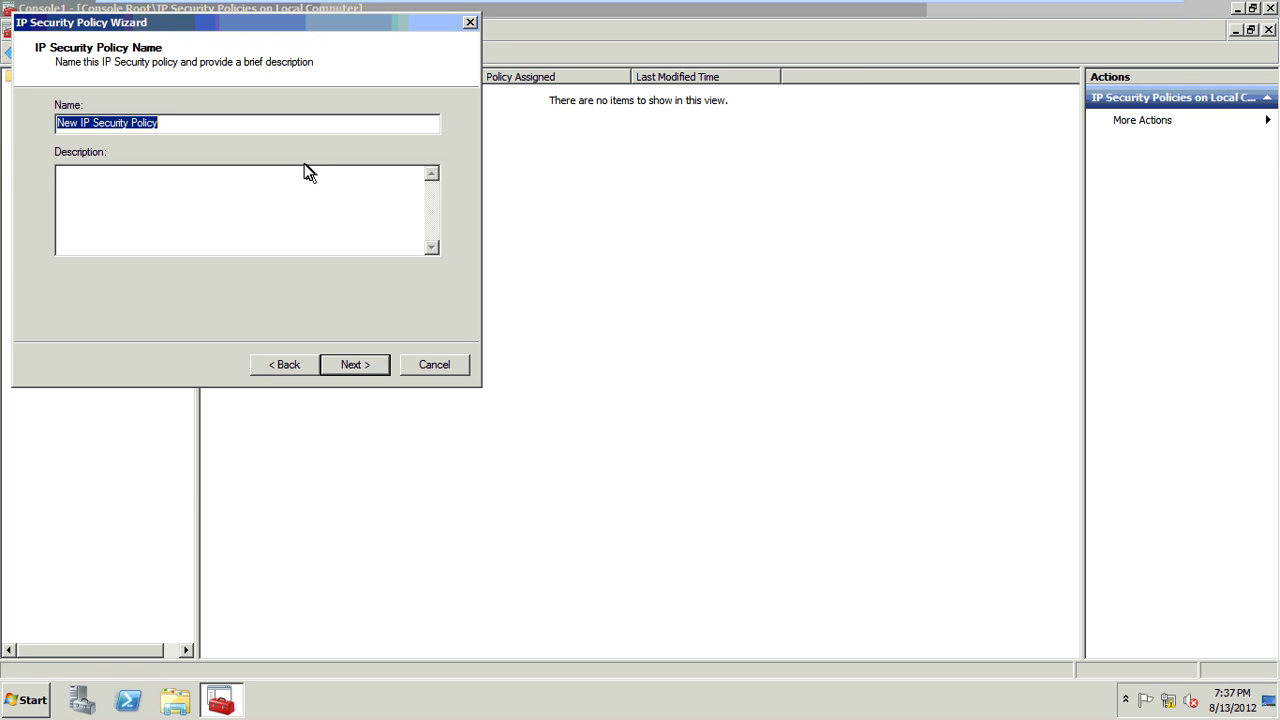
pyautogui.write('Rooman')
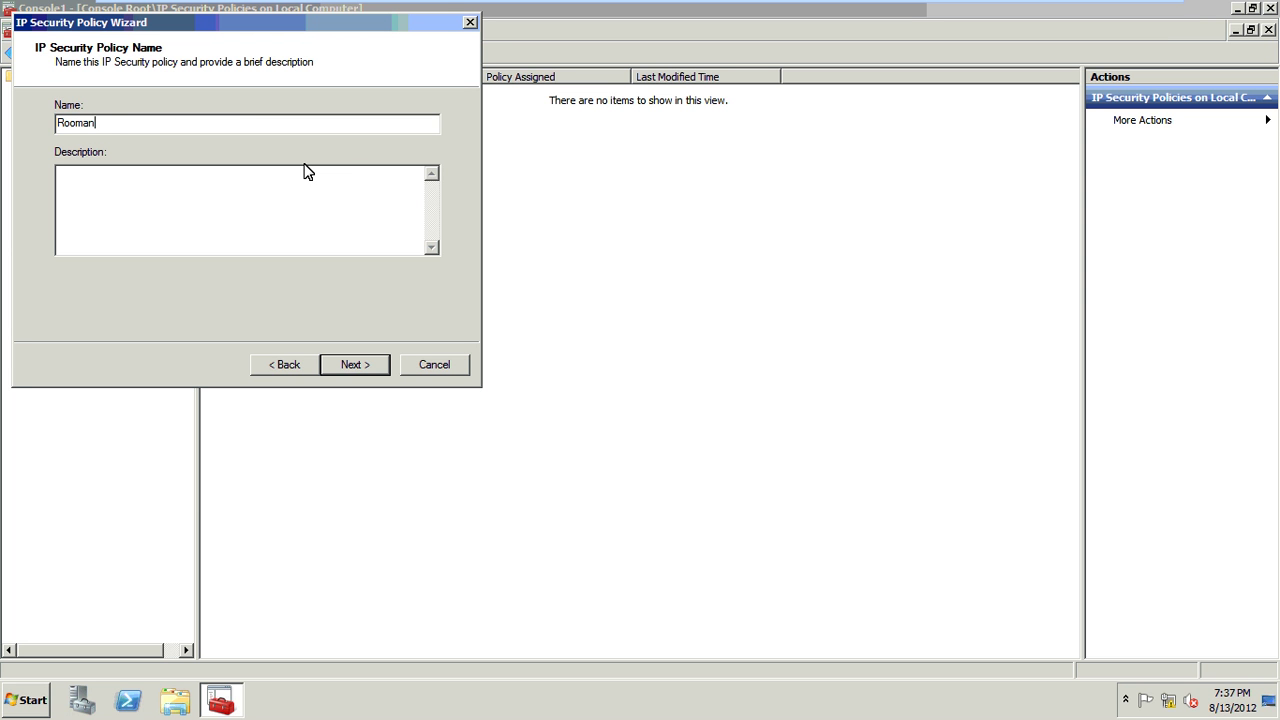
pyautogui.write(' Policy')
pyautogui.click(355, 364)
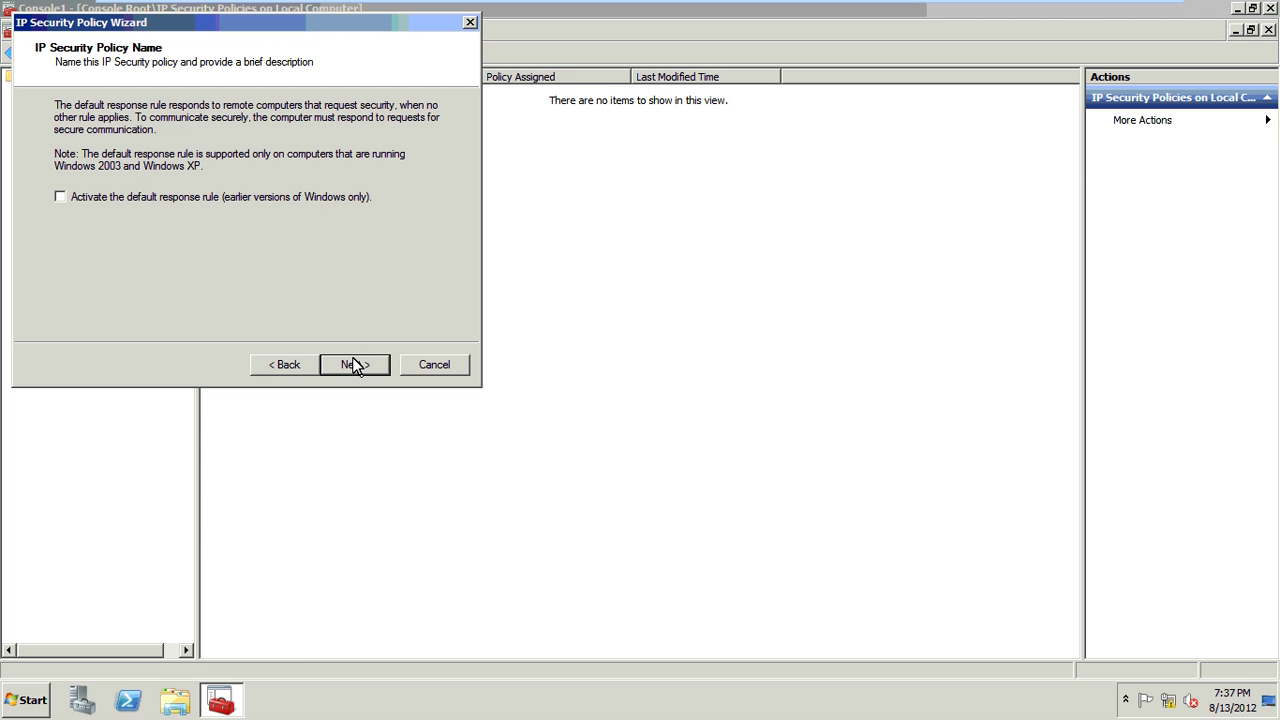
# Activate the default response rule with Active Directory default (Kerberos V5) authentication and finish the policy with Edit properties enabled
pyautogui.click(210, 200)
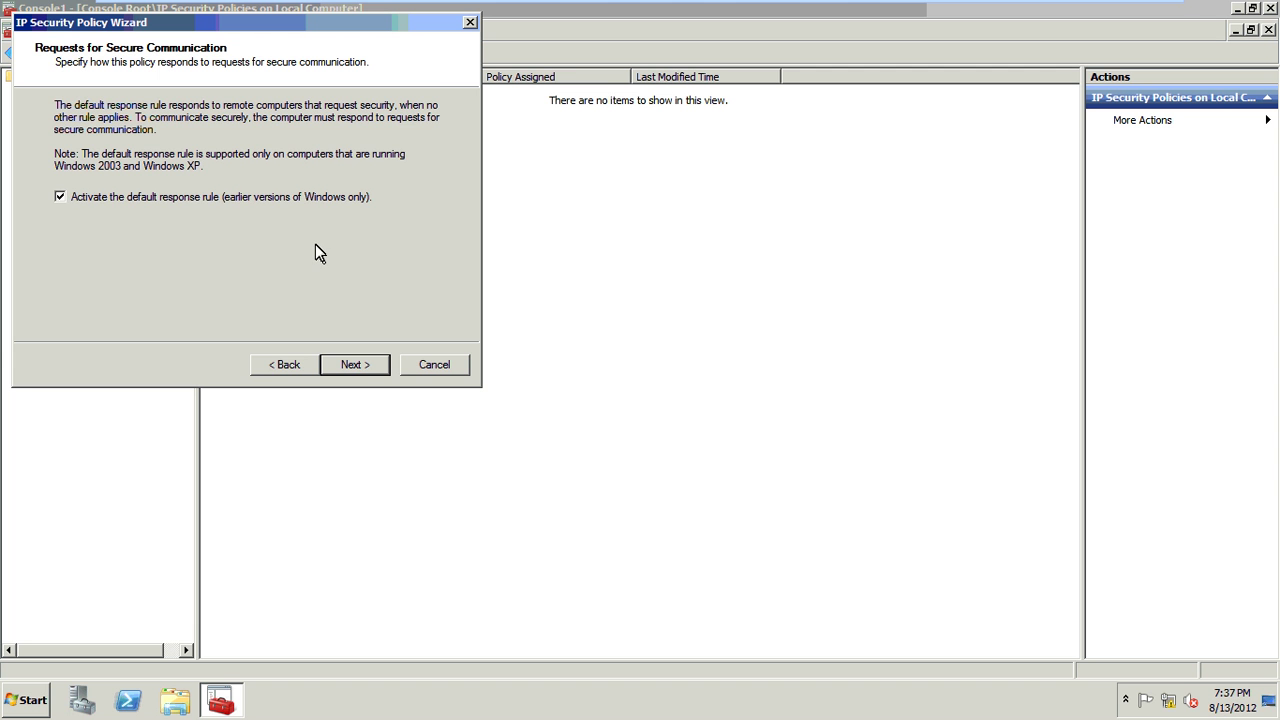
pyautogui.click(355, 365)
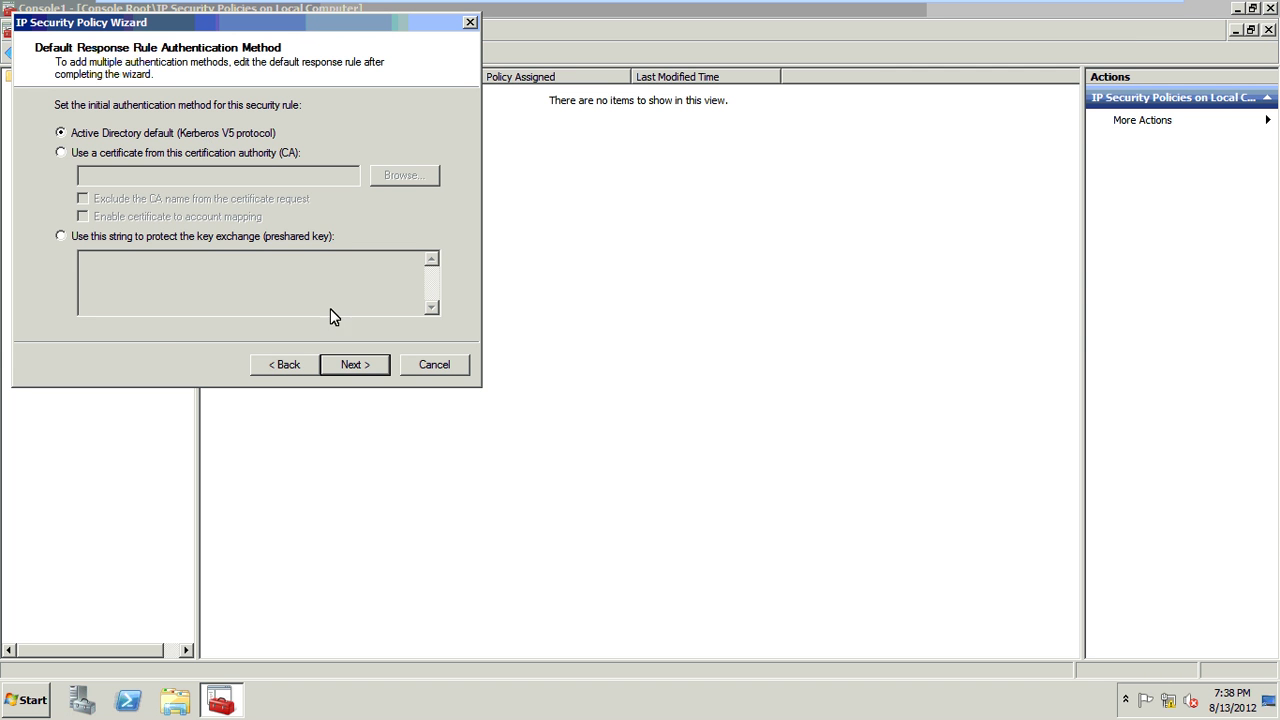
pyautogui.click(347, 362)
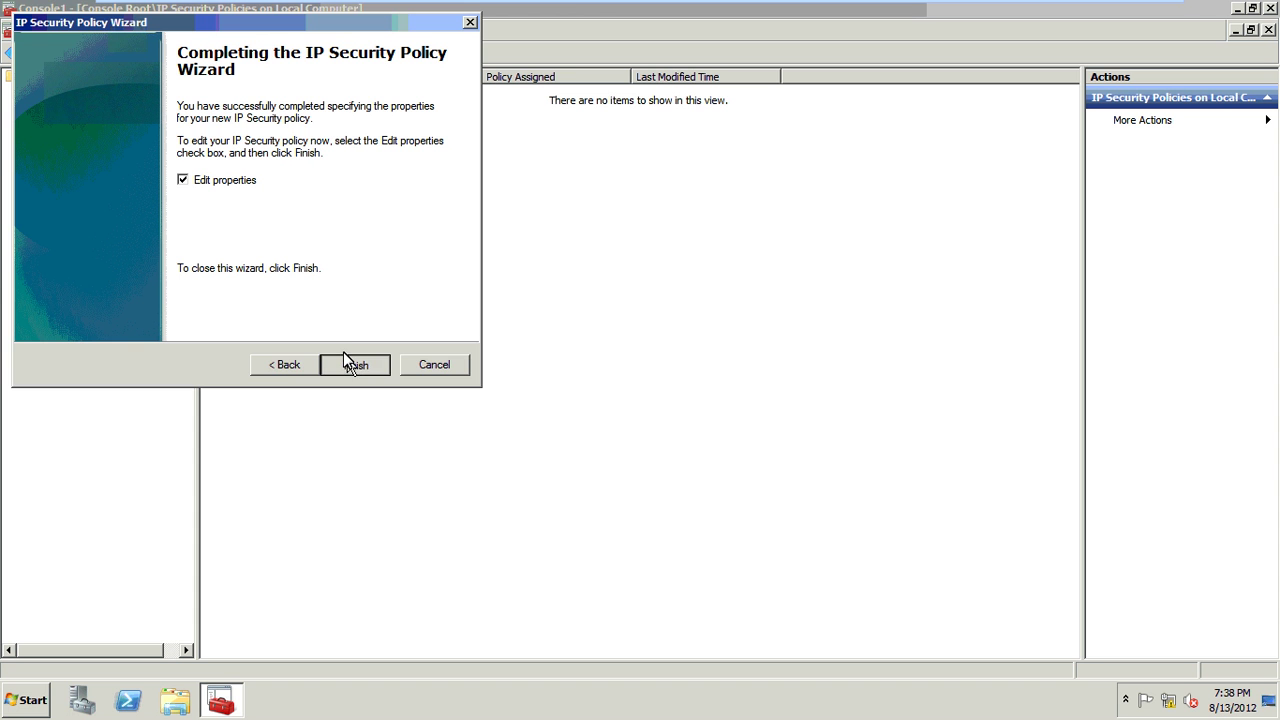
pyautogui.click(345, 362)
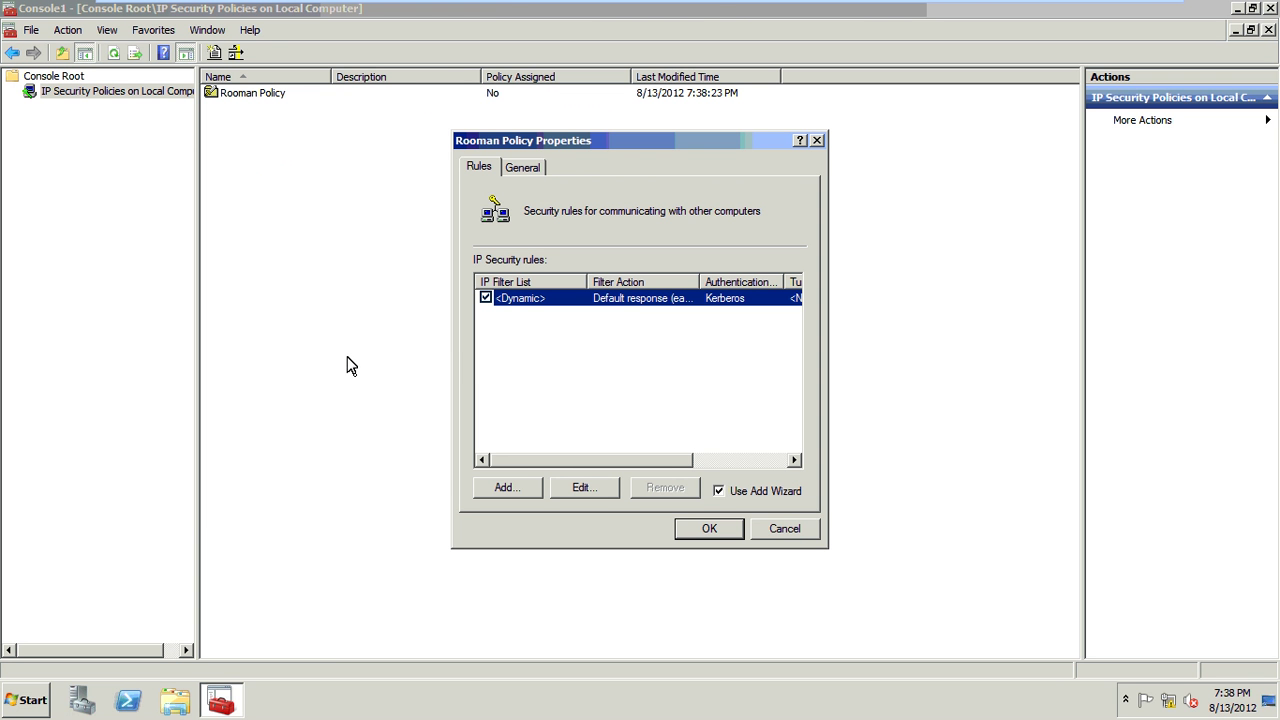
# Start a new security rule in Rooman Policy that specifies no tunnel and applies to all network connections
pyautogui.click(527, 488)
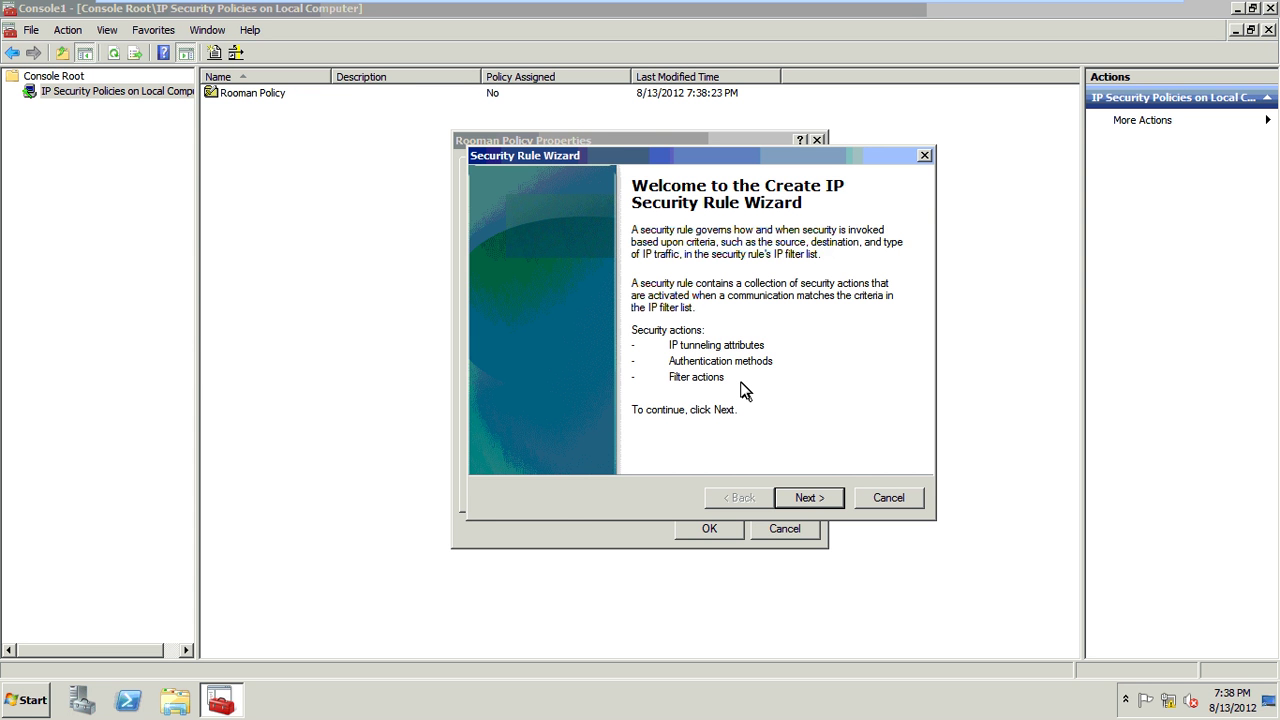
pyautogui.click(815, 497)
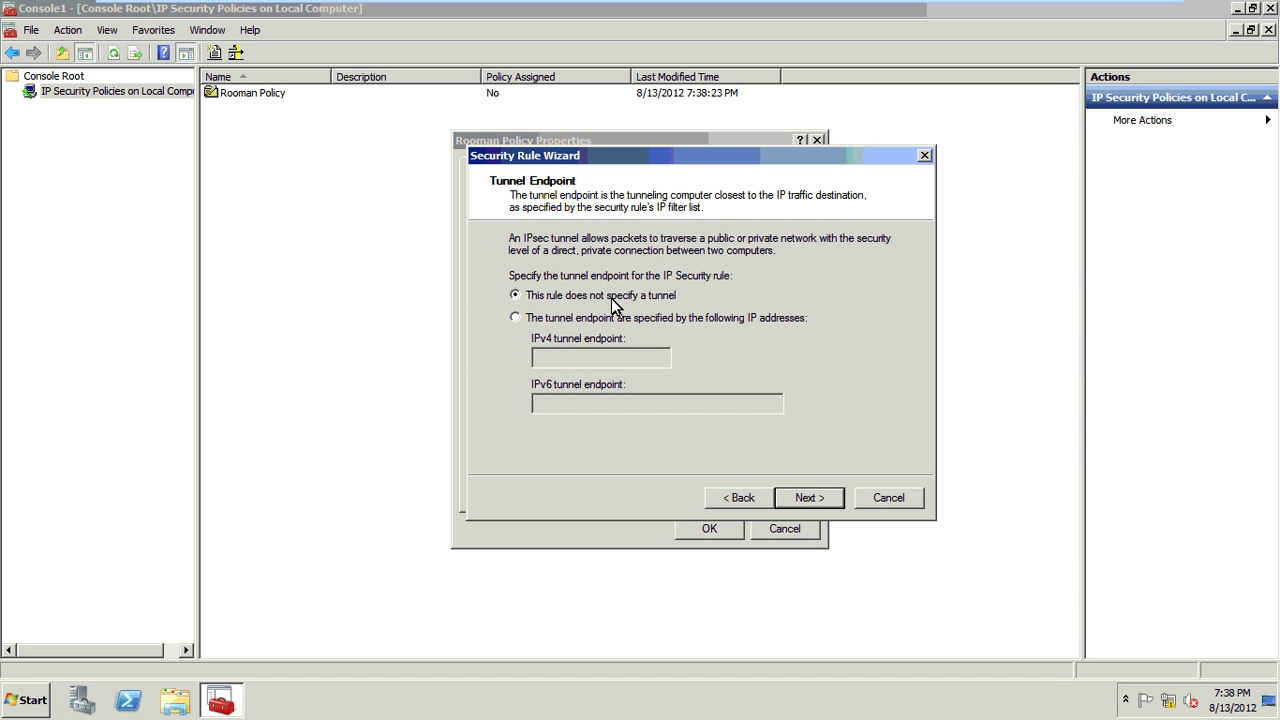
pyautogui.click(597, 320)
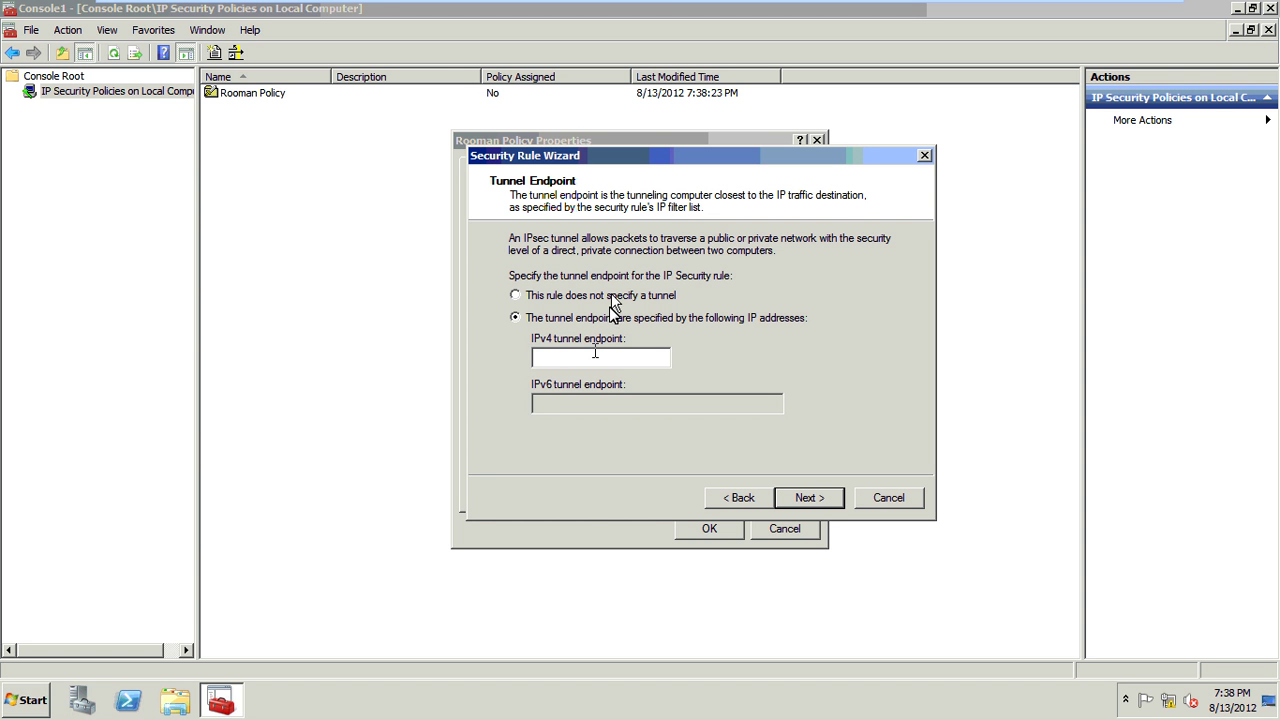
pyautogui.click(612, 295)
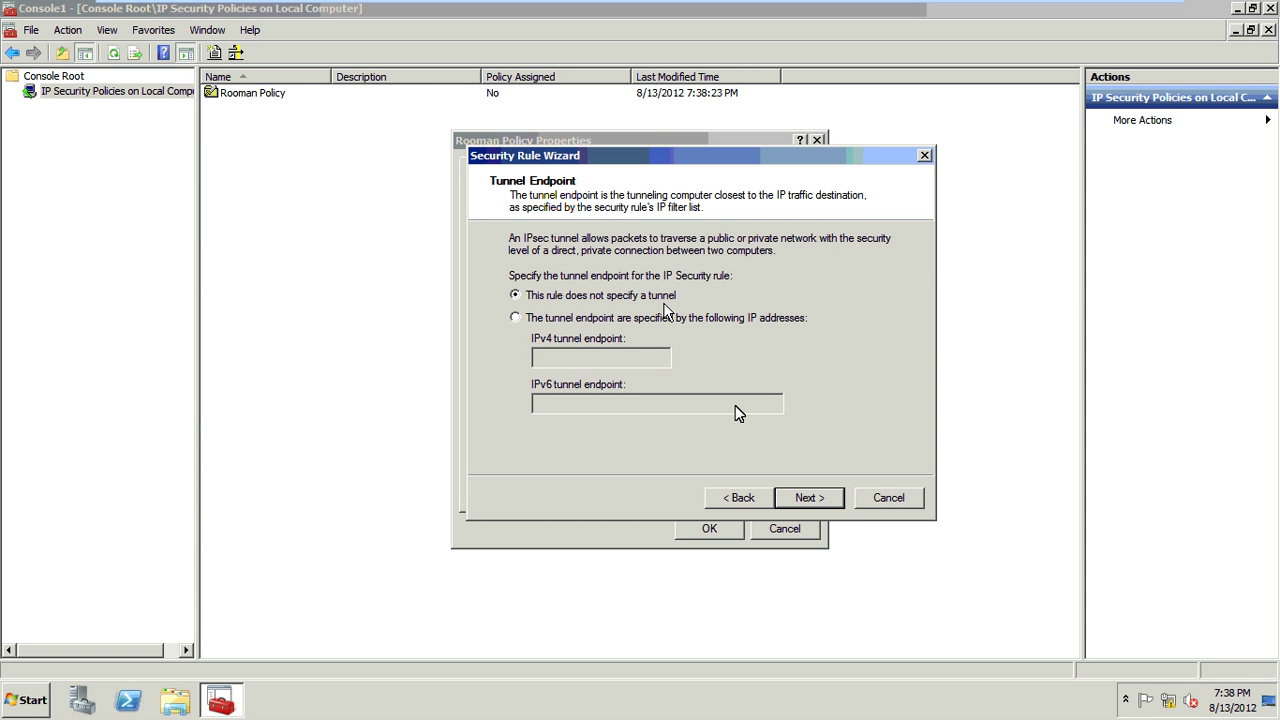
pyautogui.click(832, 500)
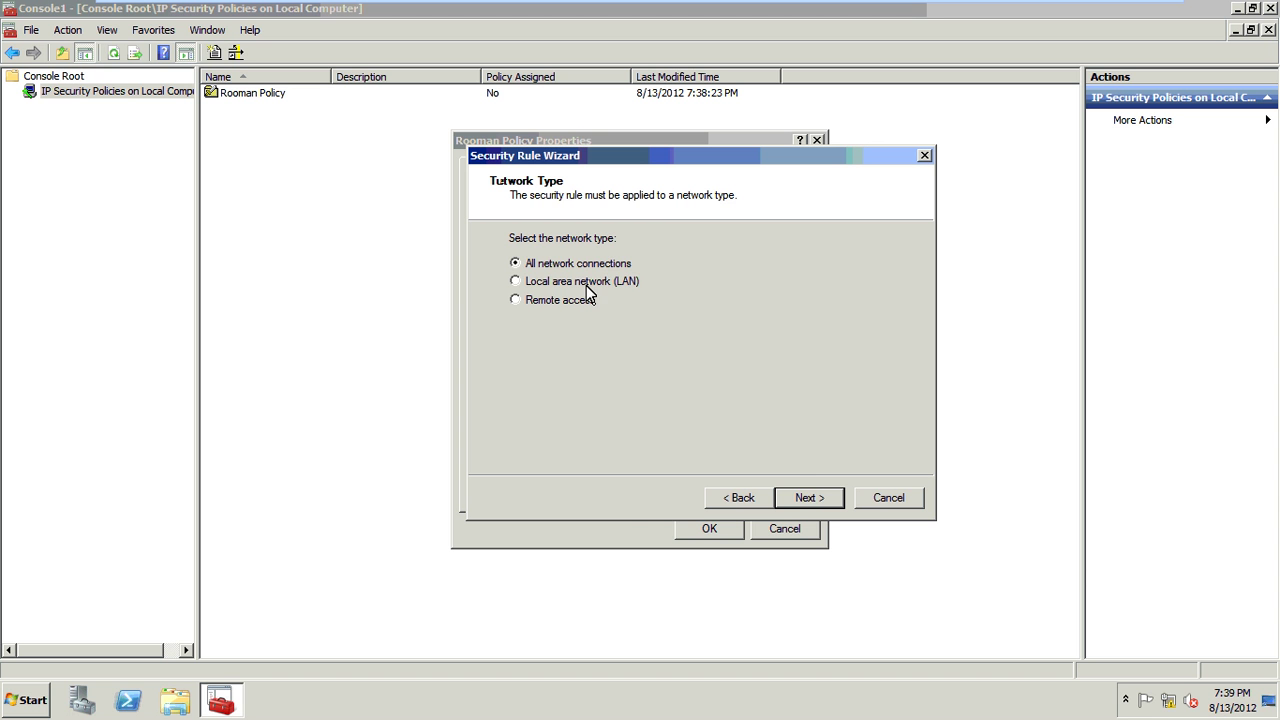
pyautogui.click(810, 497)
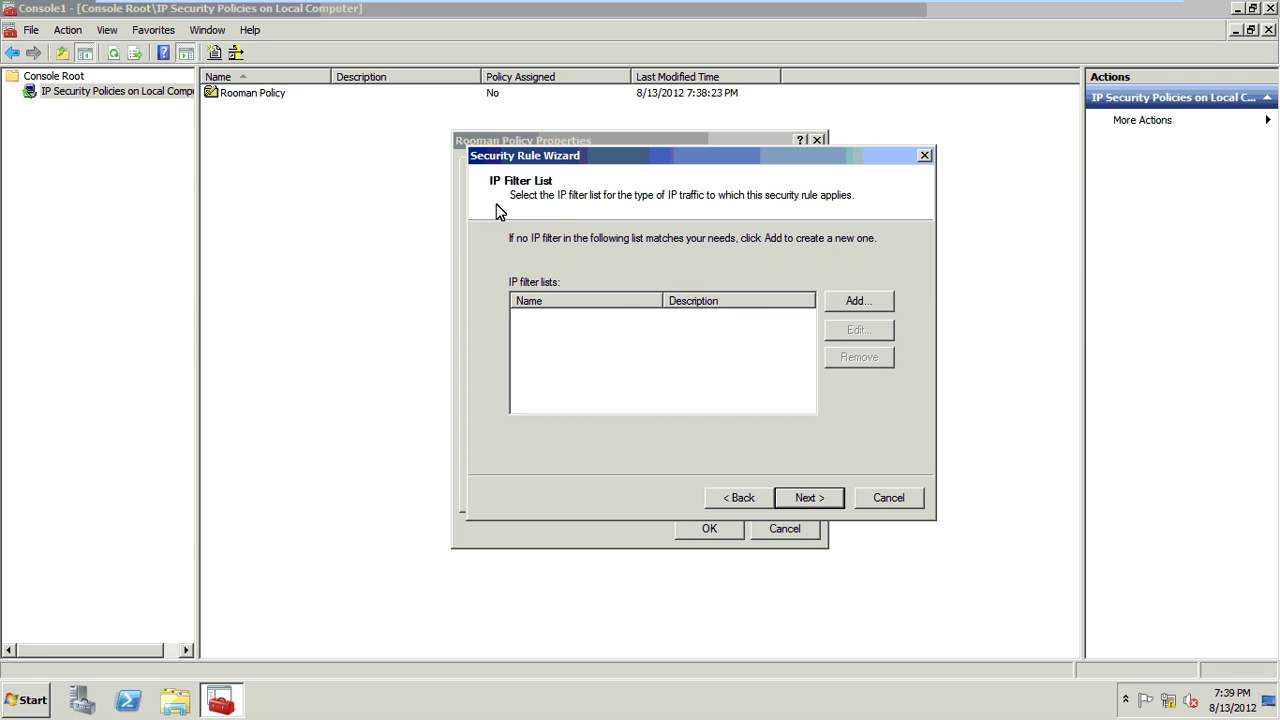
# Create an IP filter list named Rooman Filter List and start a mirrored filter in it with the description R1-IT
pyautogui.click(855, 302)
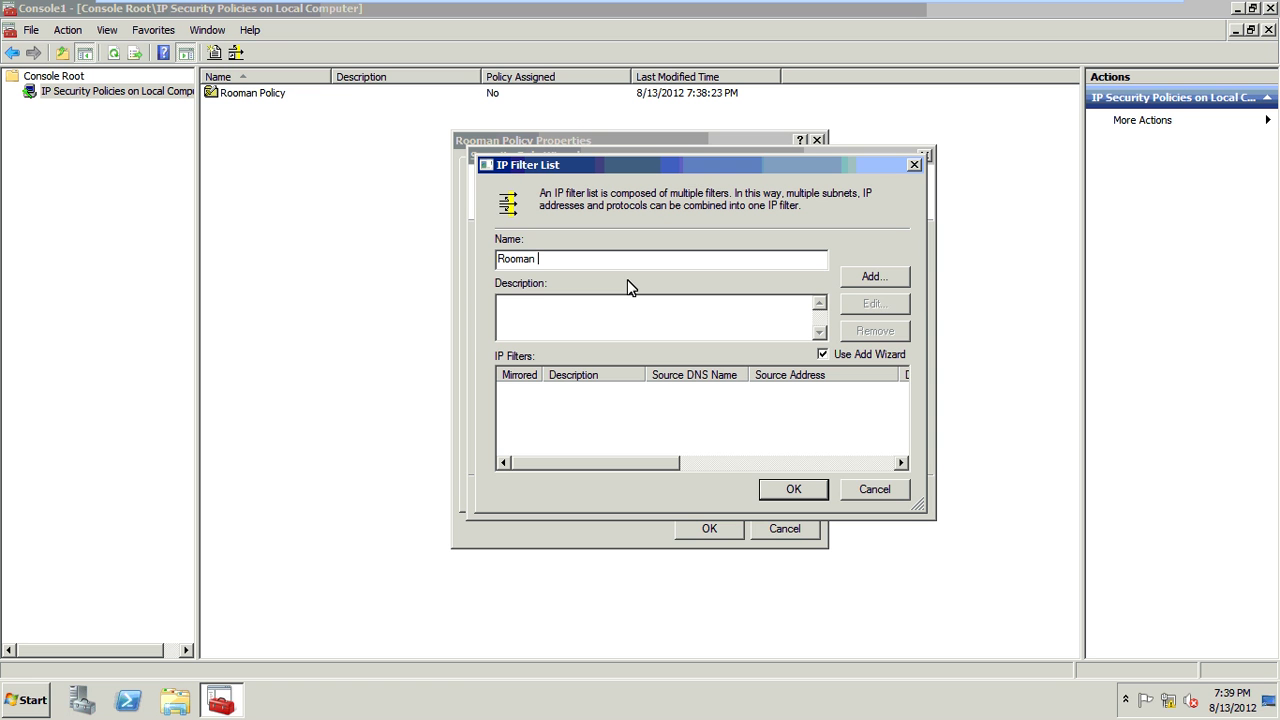
pyautogui.write('Filter List')
pyautogui.click(862, 283)
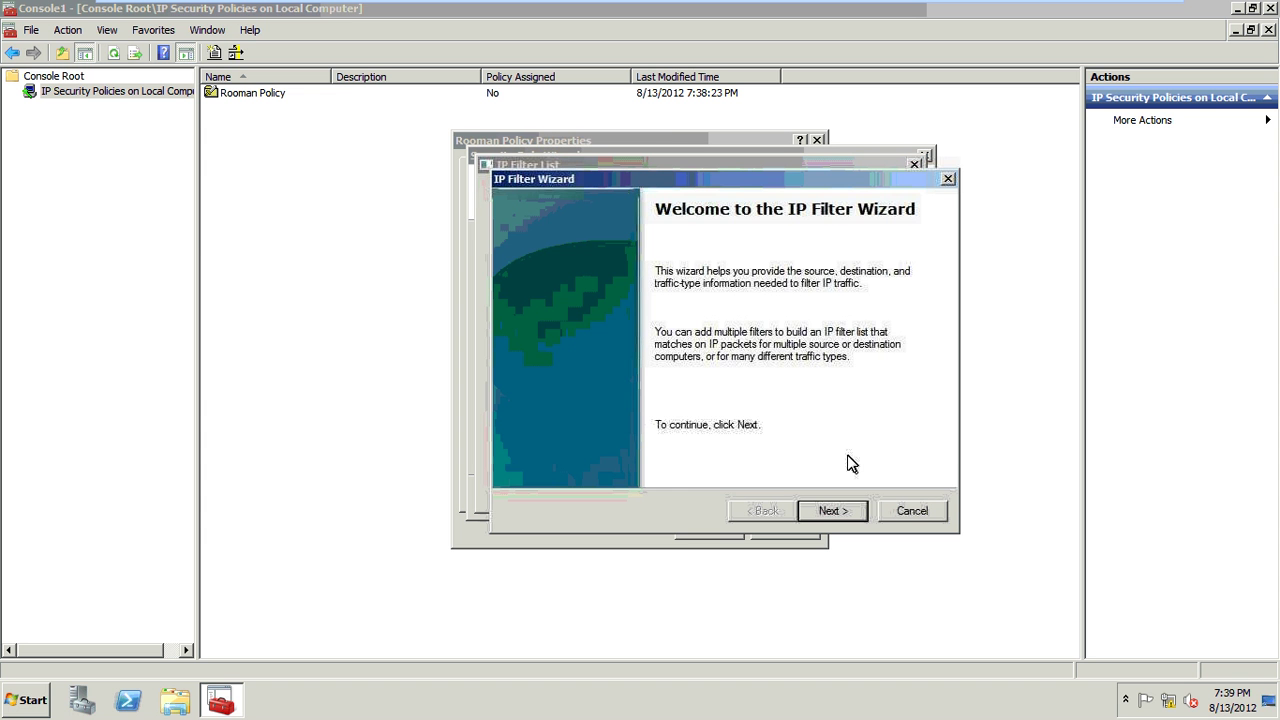
pyautogui.click(839, 510)
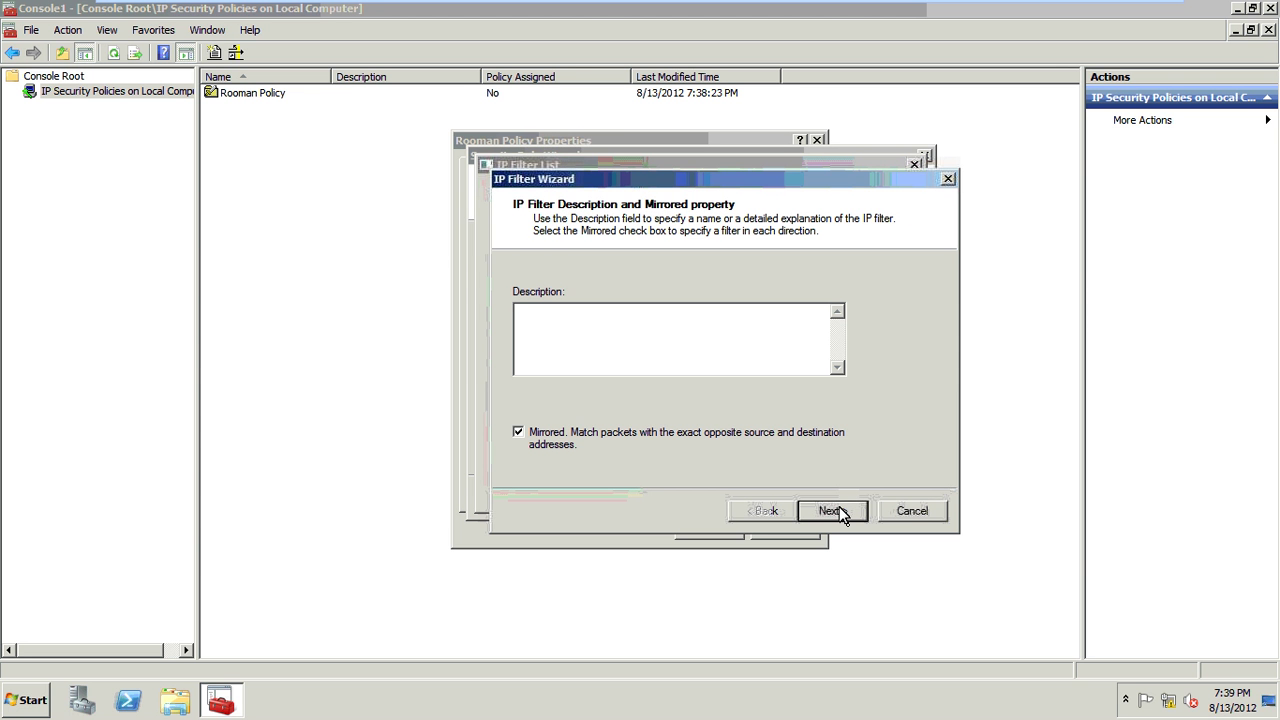
pyautogui.write('R1')
pyautogui.click(860, 520)
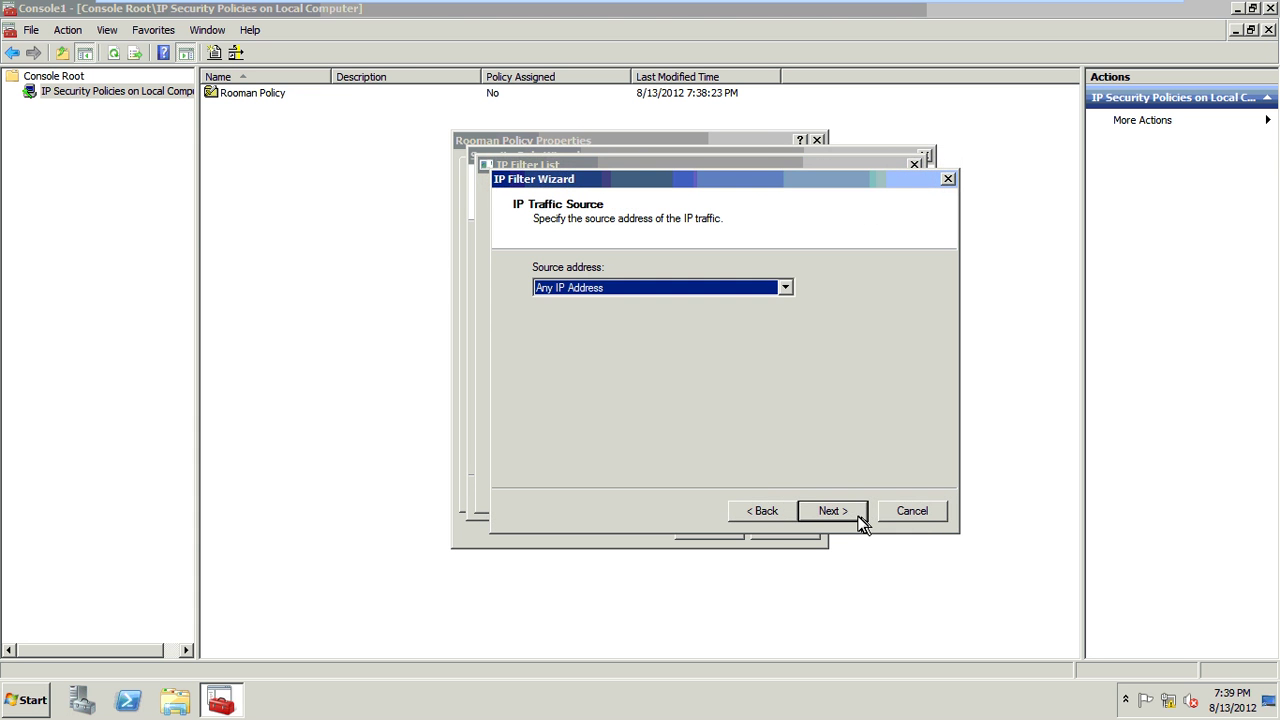
pyautogui.click(776, 510)
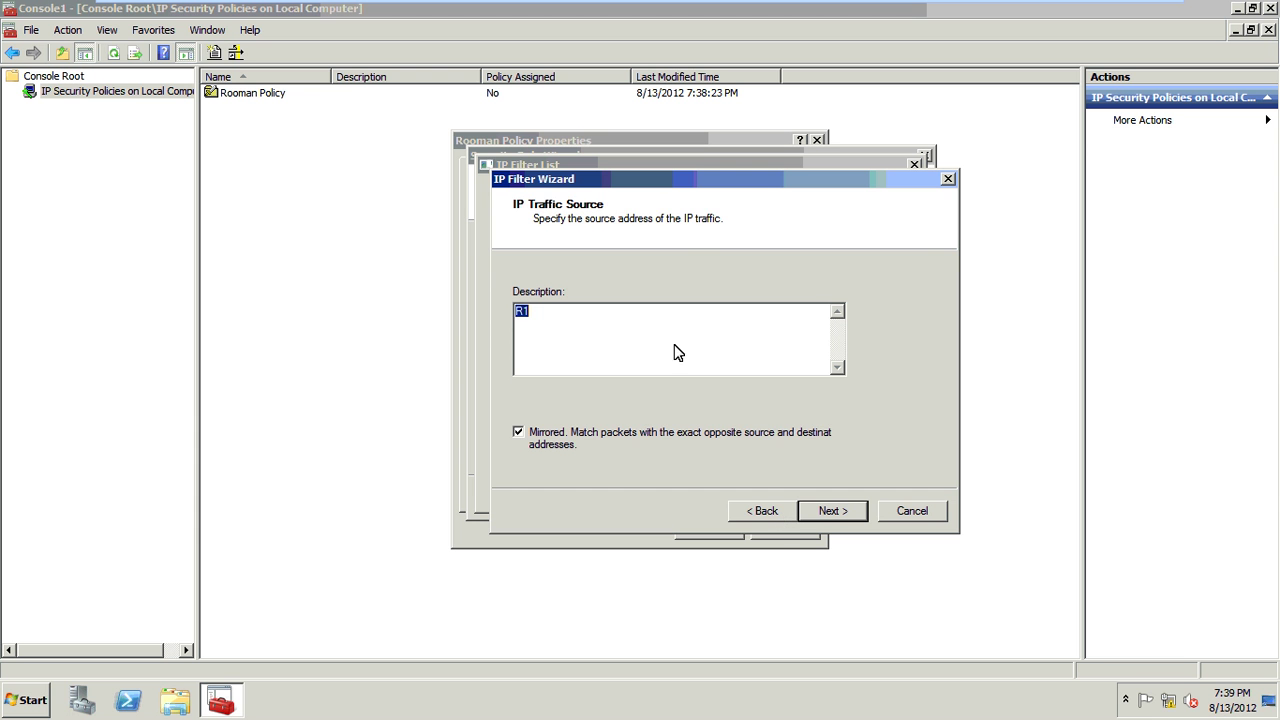
pyautogui.write('-')
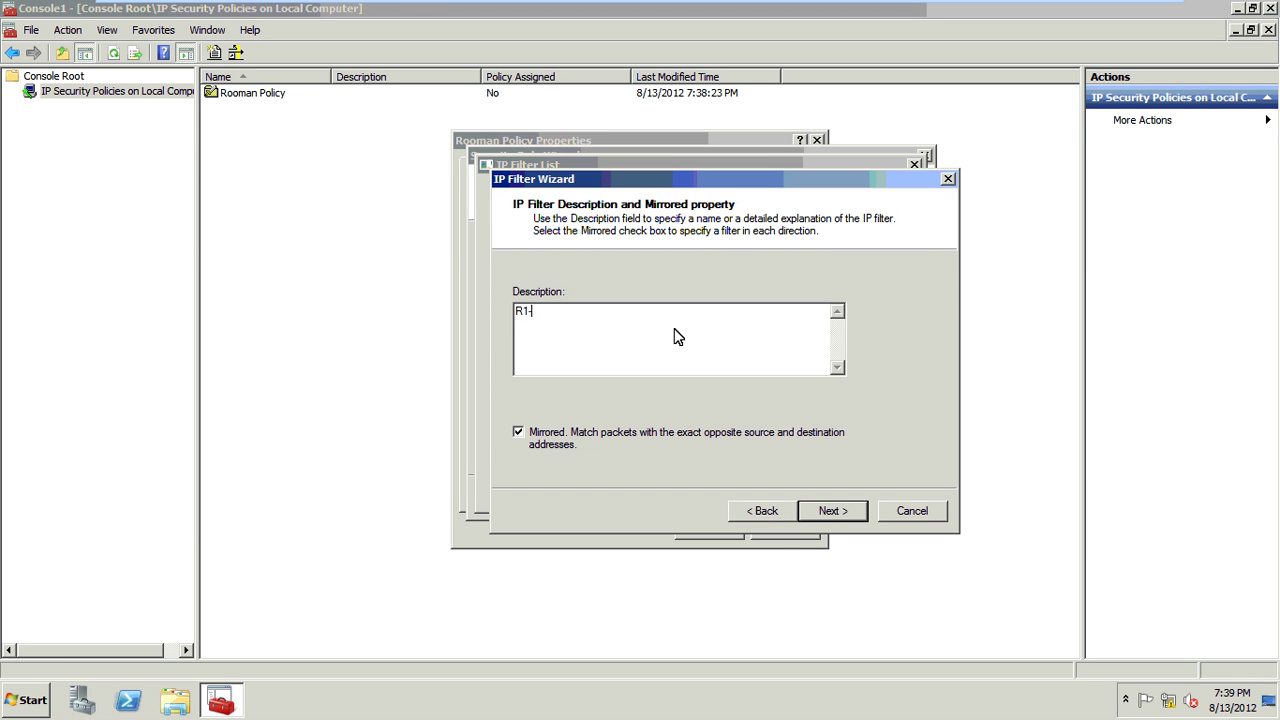
pyautogui.write('IT')
pyautogui.click(830, 505)
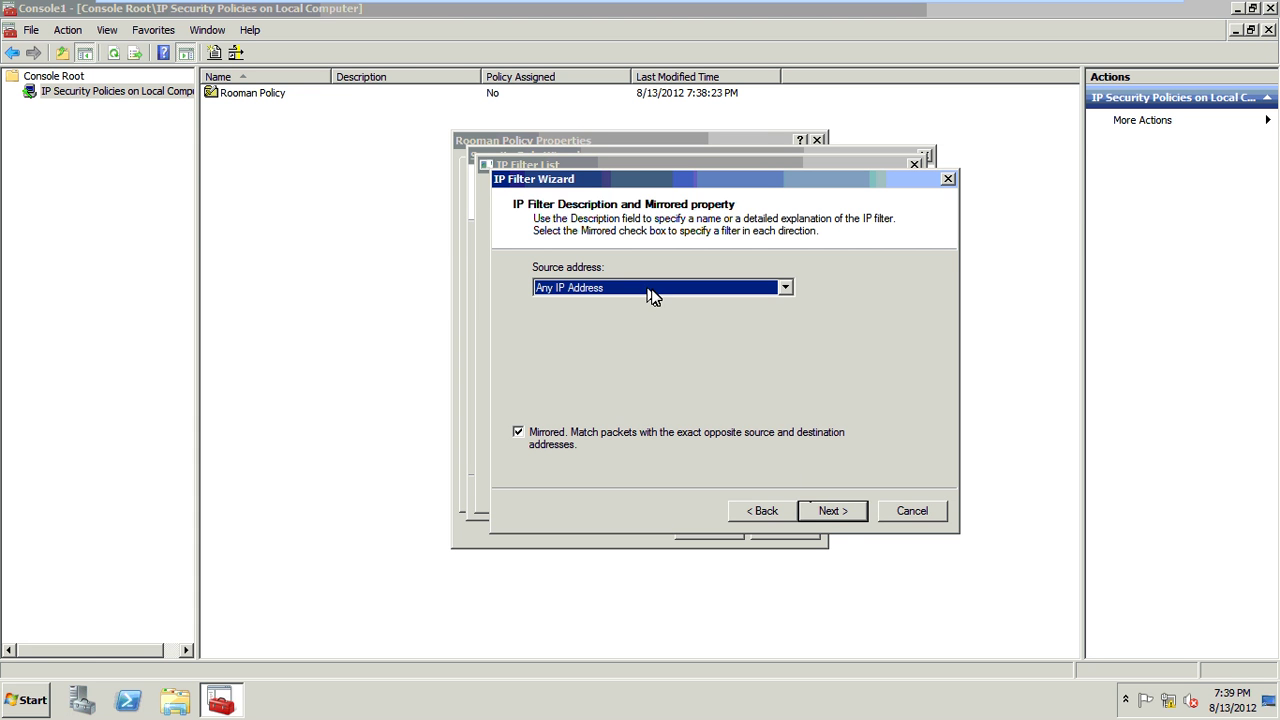
# Keep Any IP Address as the filter's source and set its destination to the specific IP address 192.168.1.1
pyautogui.click(848, 518)
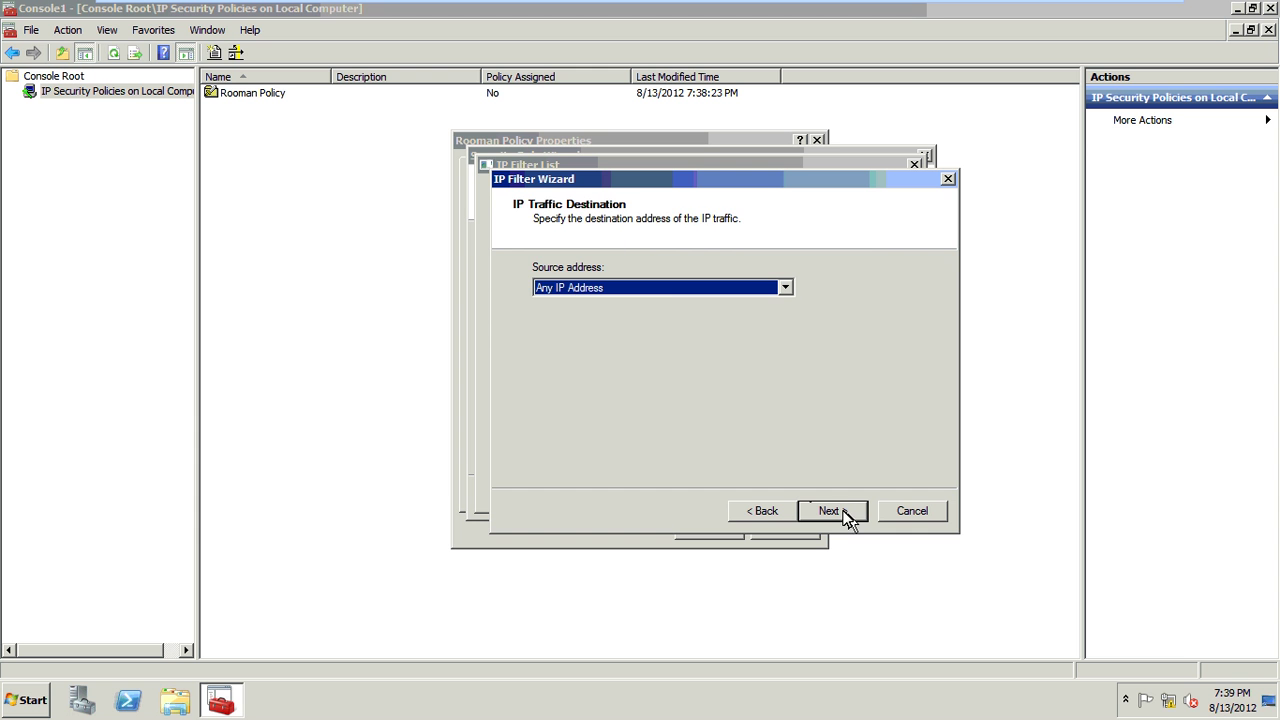
pyautogui.click(667, 289)
pyautogui.click(649, 337)
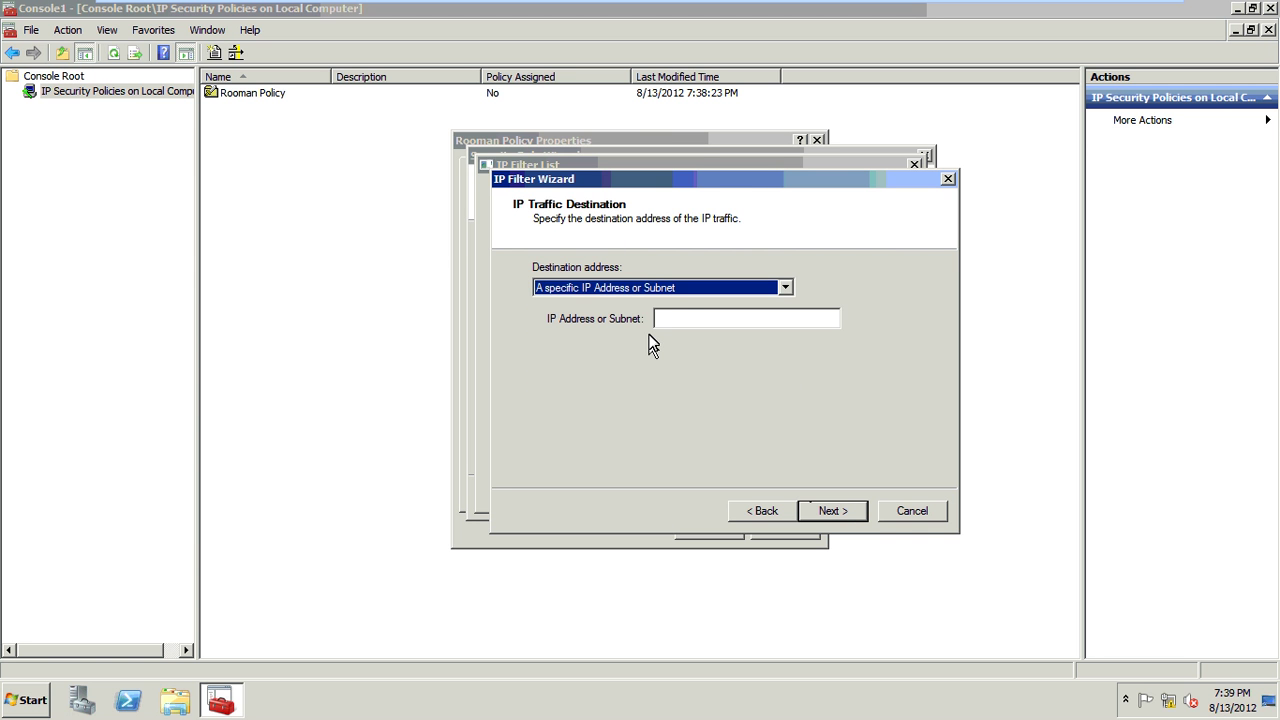
pyautogui.click(688, 320)
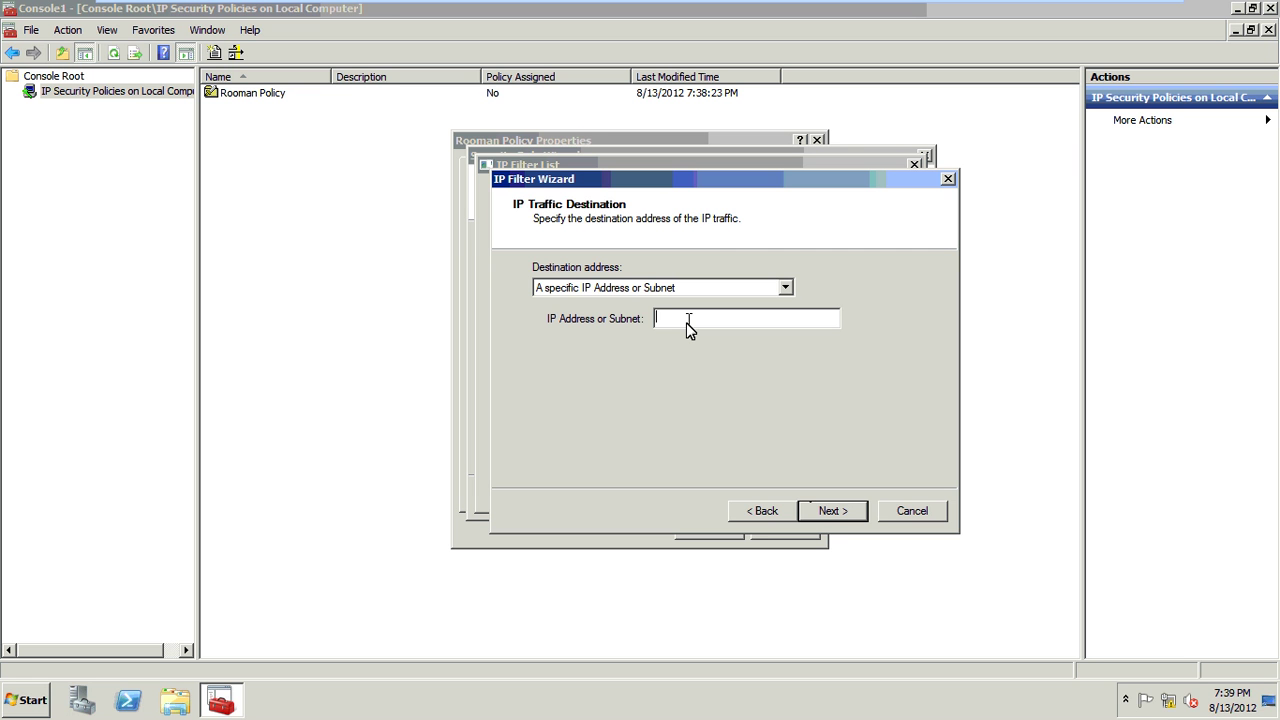
pyautogui.write('192.168.1.1')
pyautogui.click(839, 512)
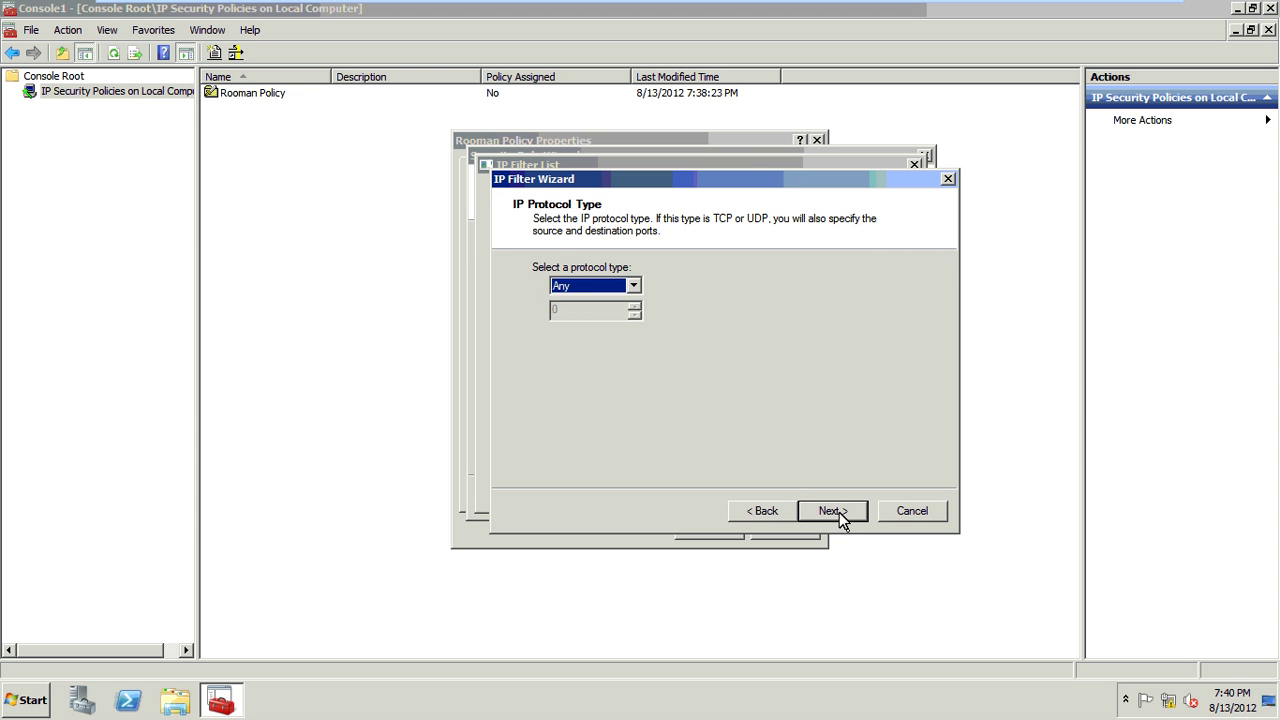
# Set the IP filter's protocol type to ICMP and proceed to the completion page
pyautogui.click(570, 285)
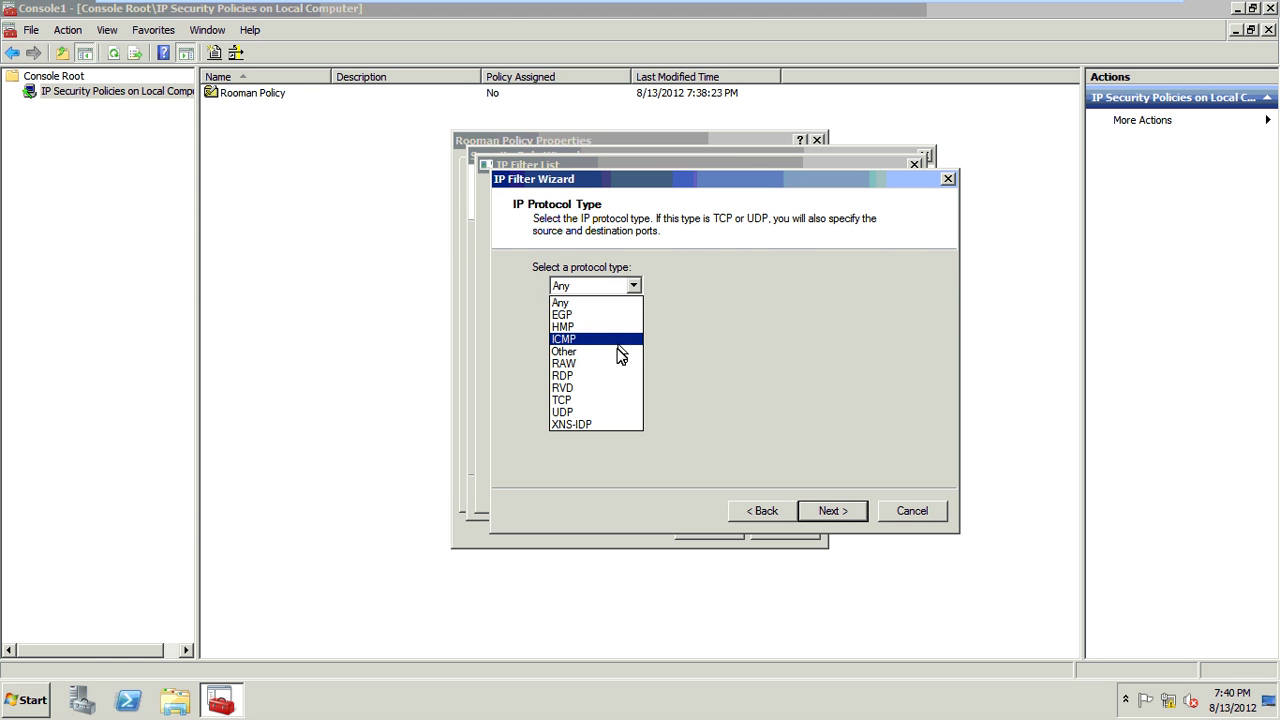
pyautogui.click(620, 342)
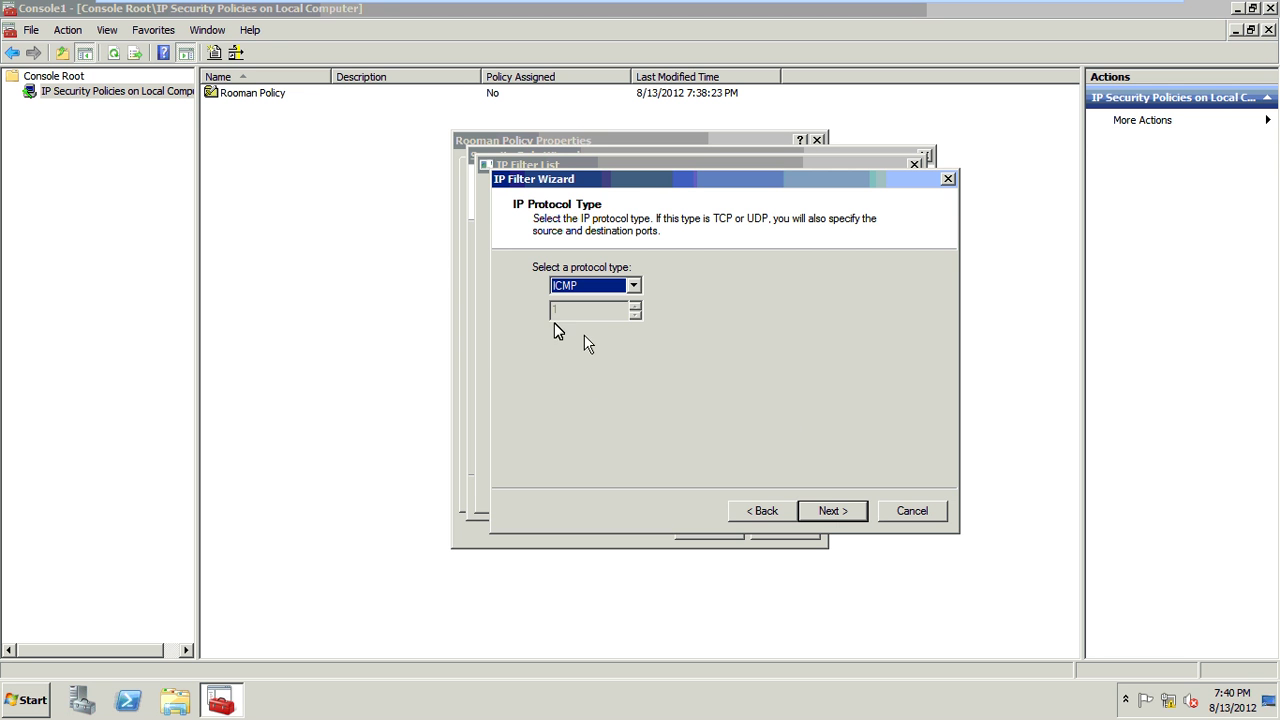
pyautogui.click(829, 511)
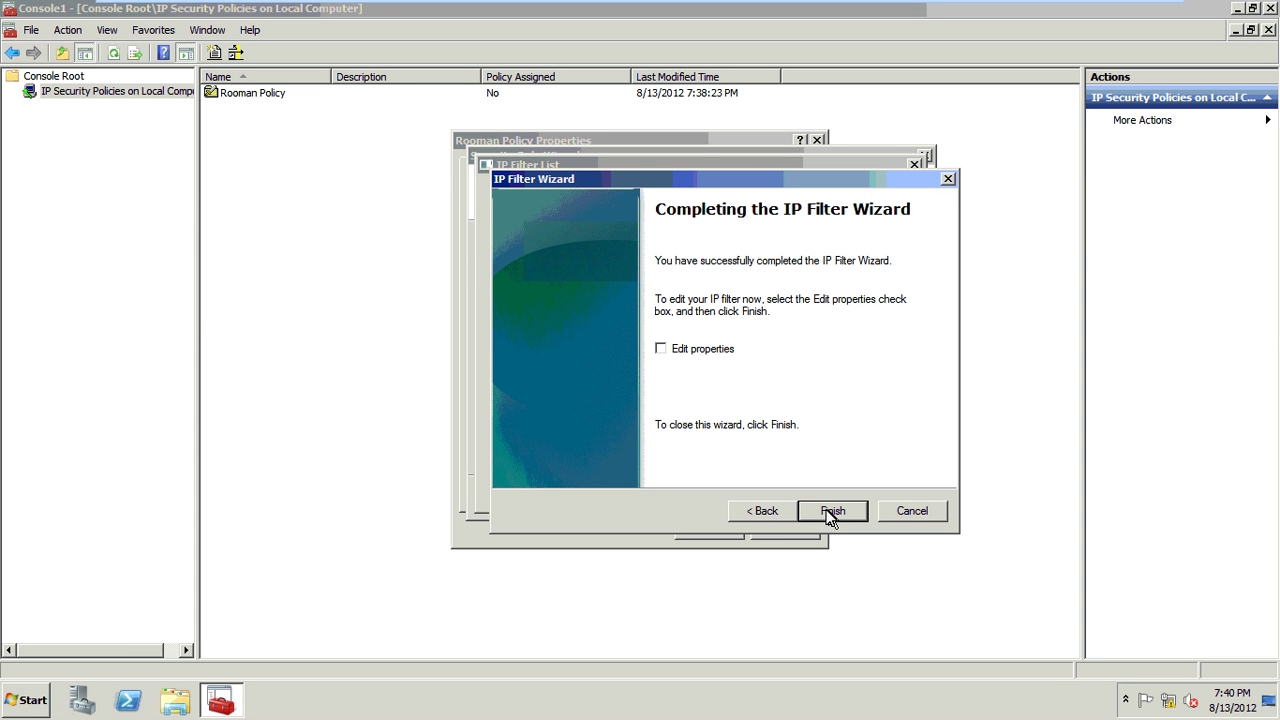
# Finish the IP filter, save Rooman Filter List, and select it as the security rule's filter list
pyautogui.click(824, 511)
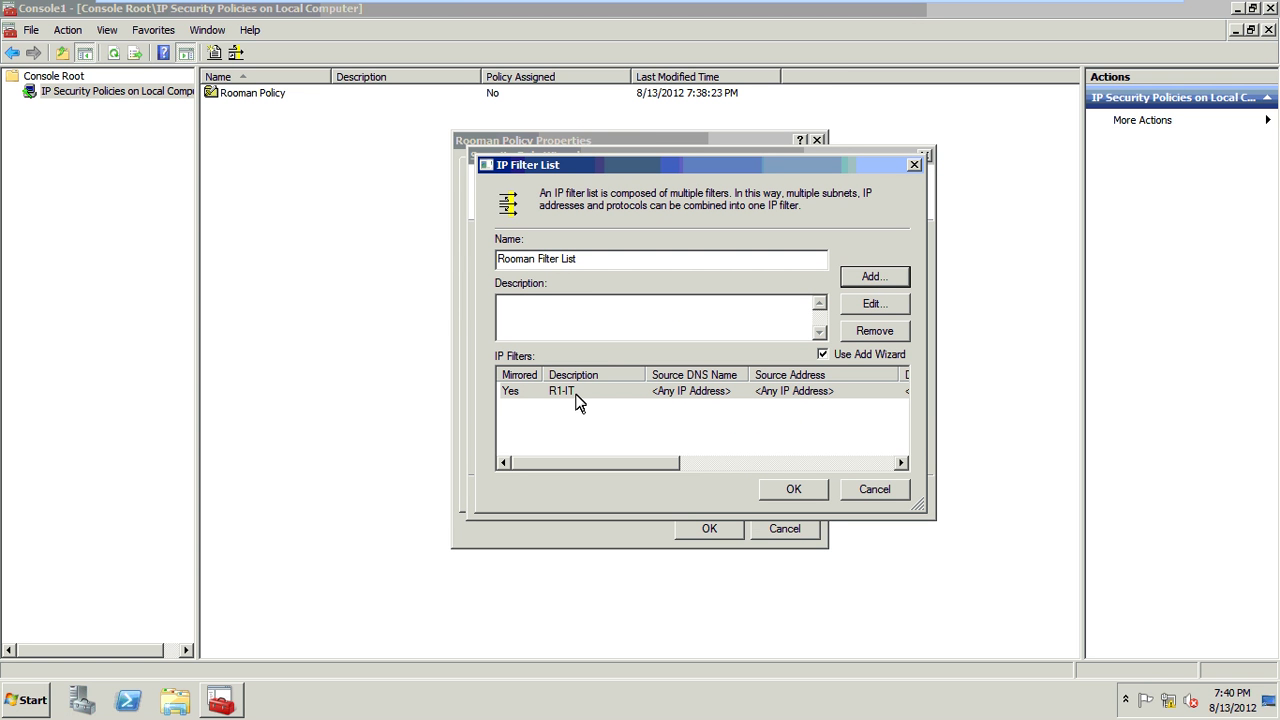
pyautogui.click(785, 490)
pyautogui.click(522, 317)
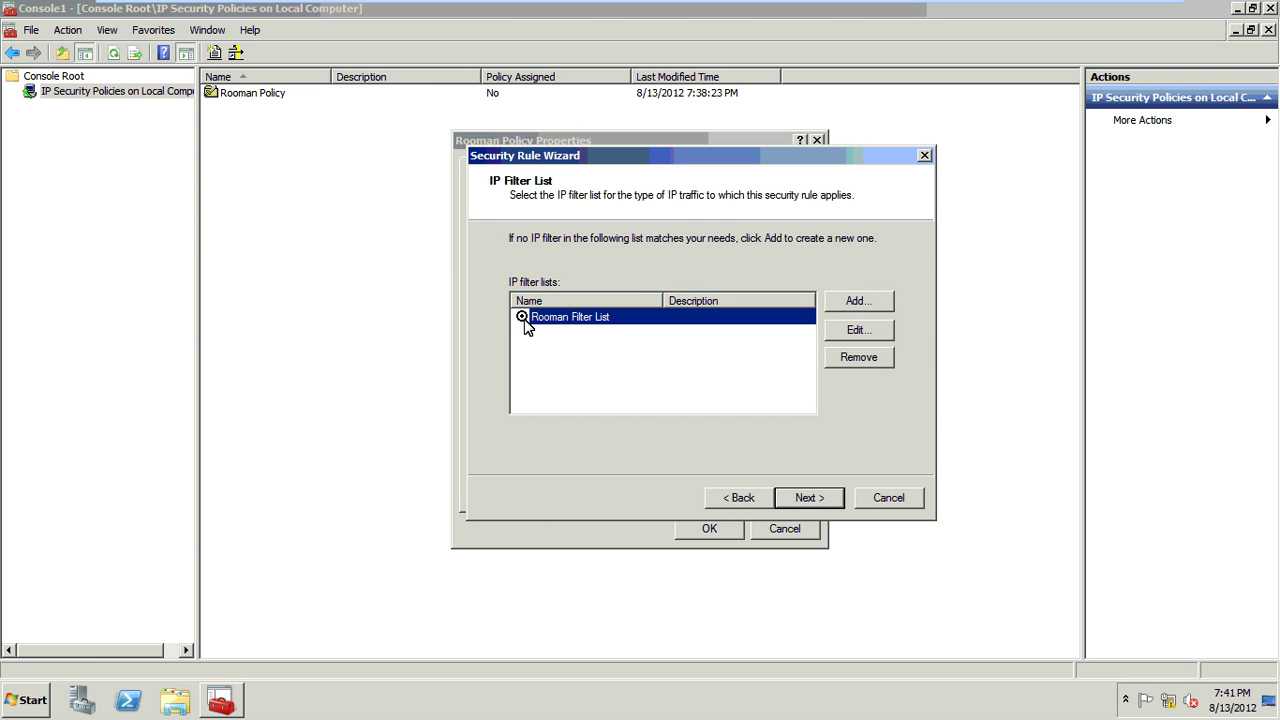
pyautogui.click(815, 498)
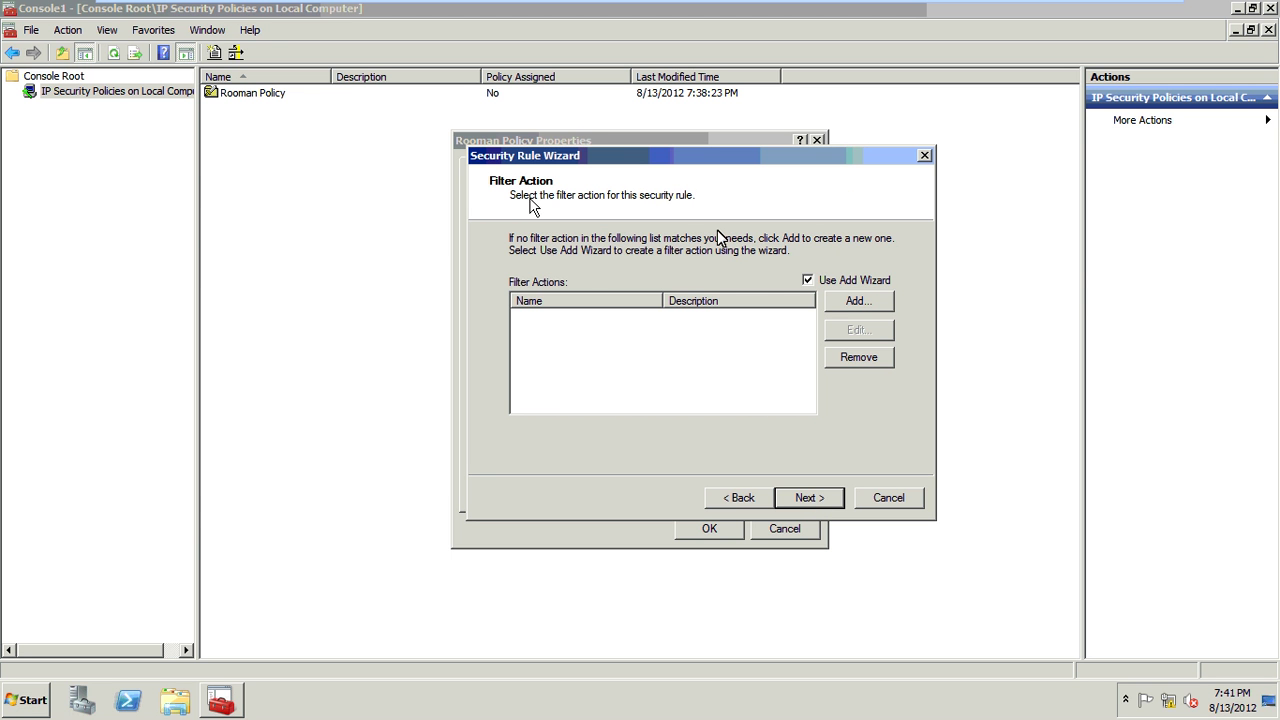
# Create a filter action named Taz Filter Action with its behavior set to Block
pyautogui.click(852, 303)
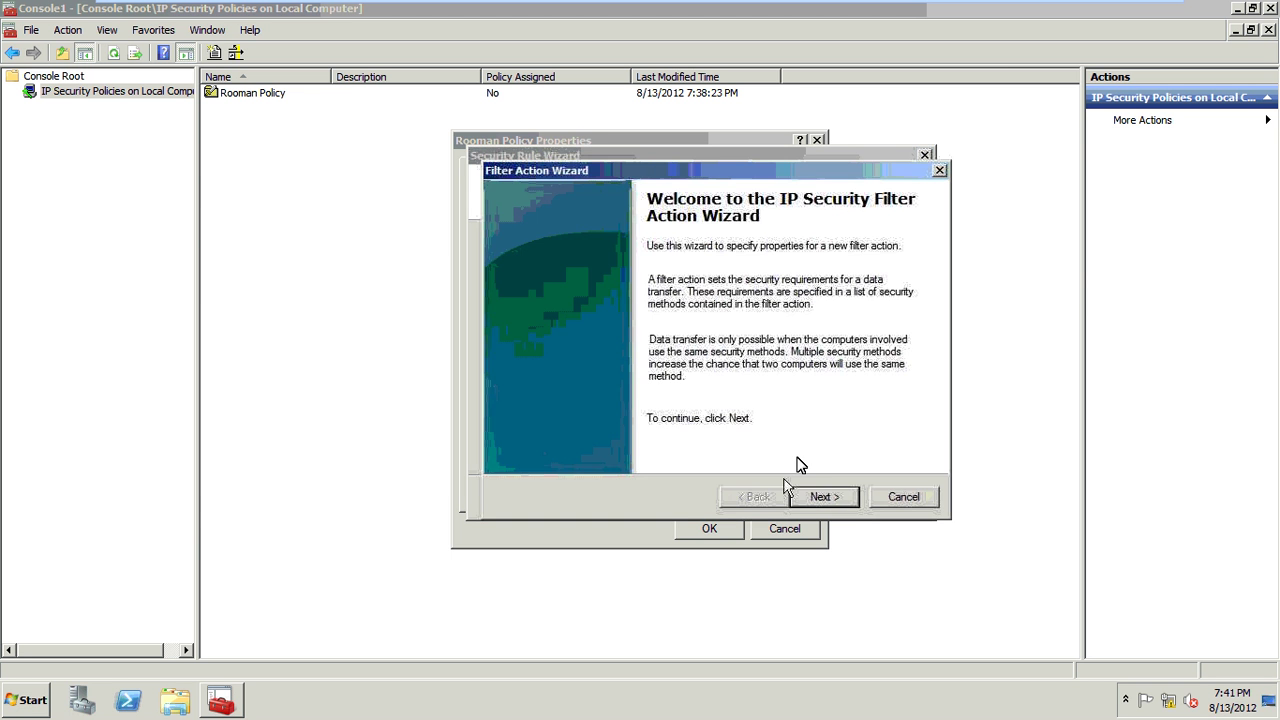
pyautogui.click(806, 489)
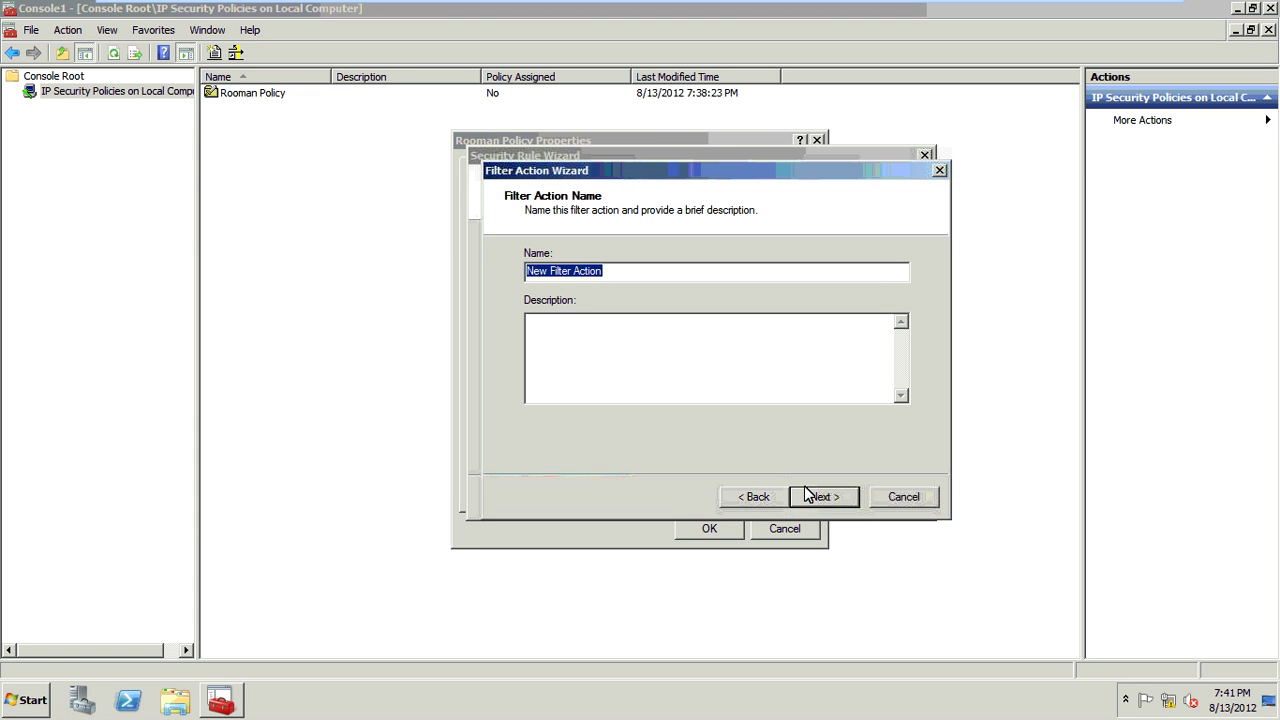
pyautogui.write('Taz Filt')
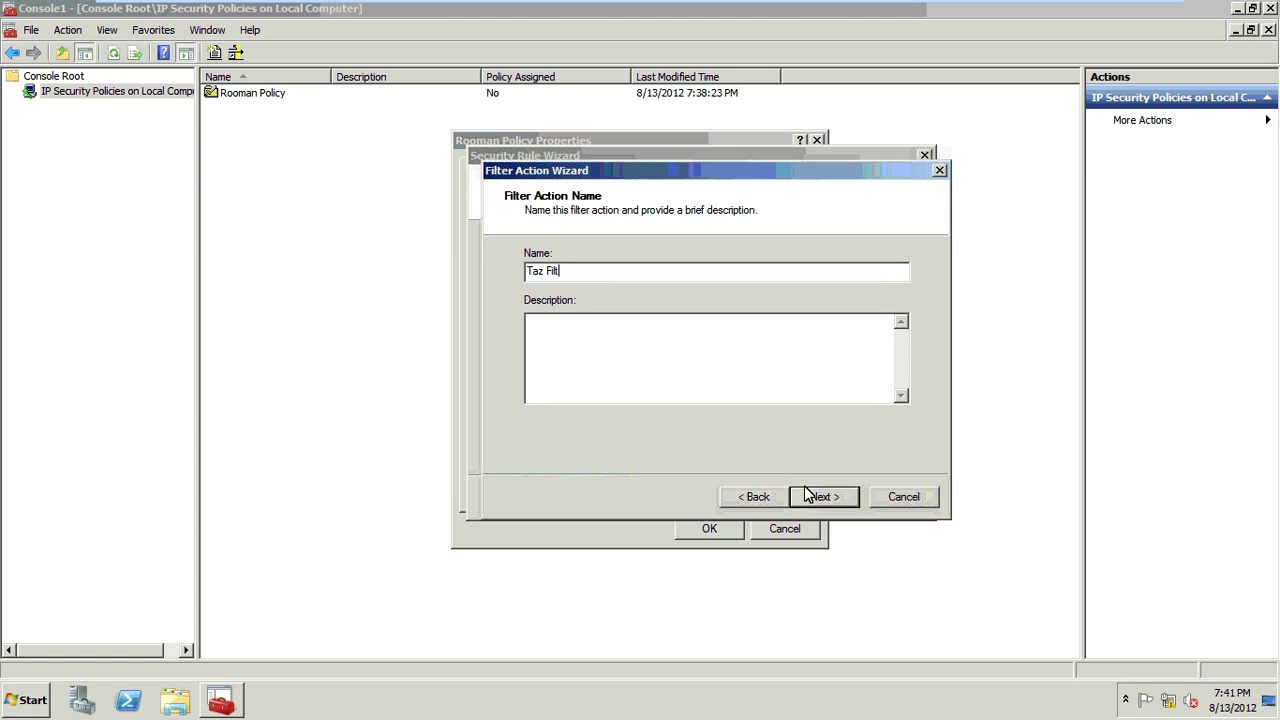
pyautogui.write('er Action')
pyautogui.click(850, 501)
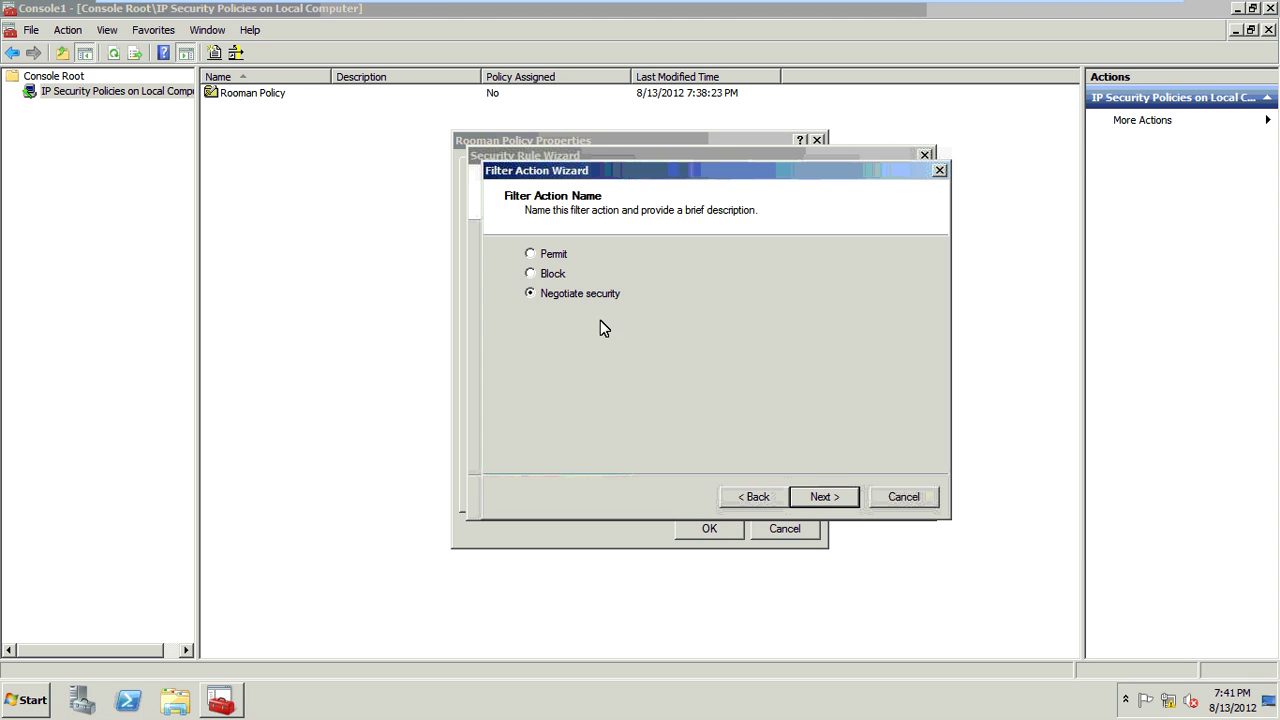
pyautogui.click(558, 276)
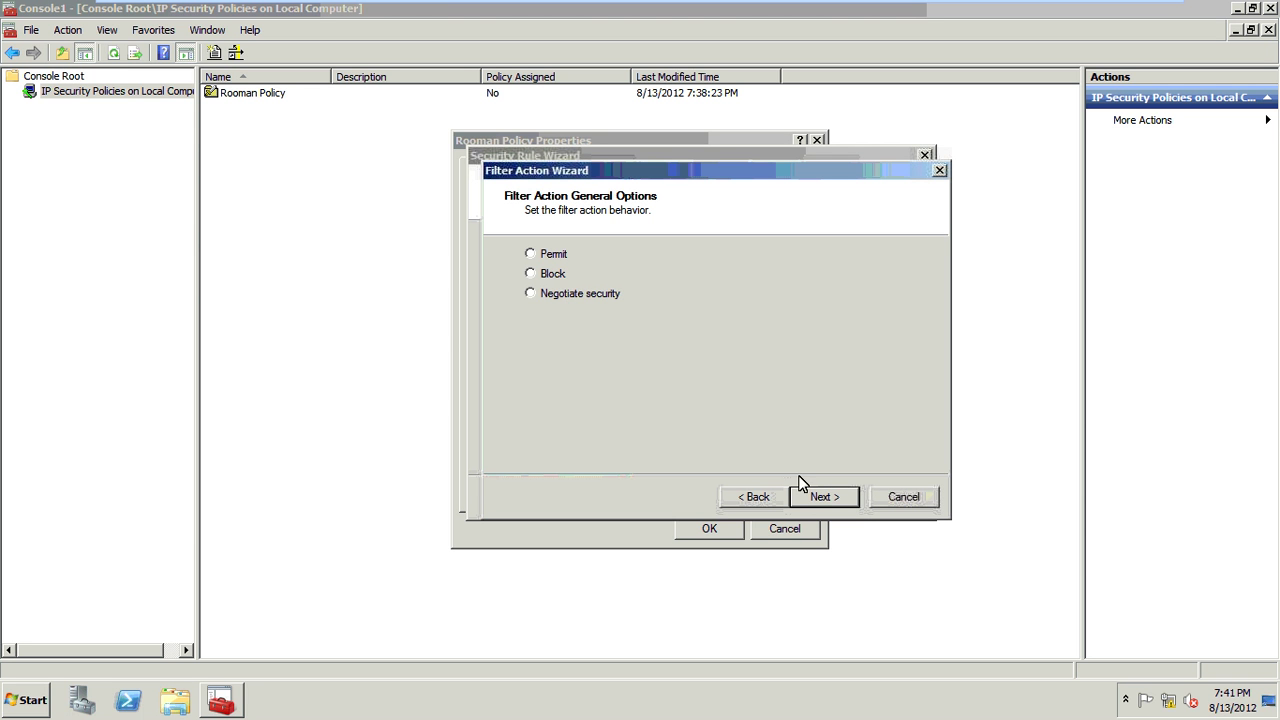
pyautogui.click(816, 494)
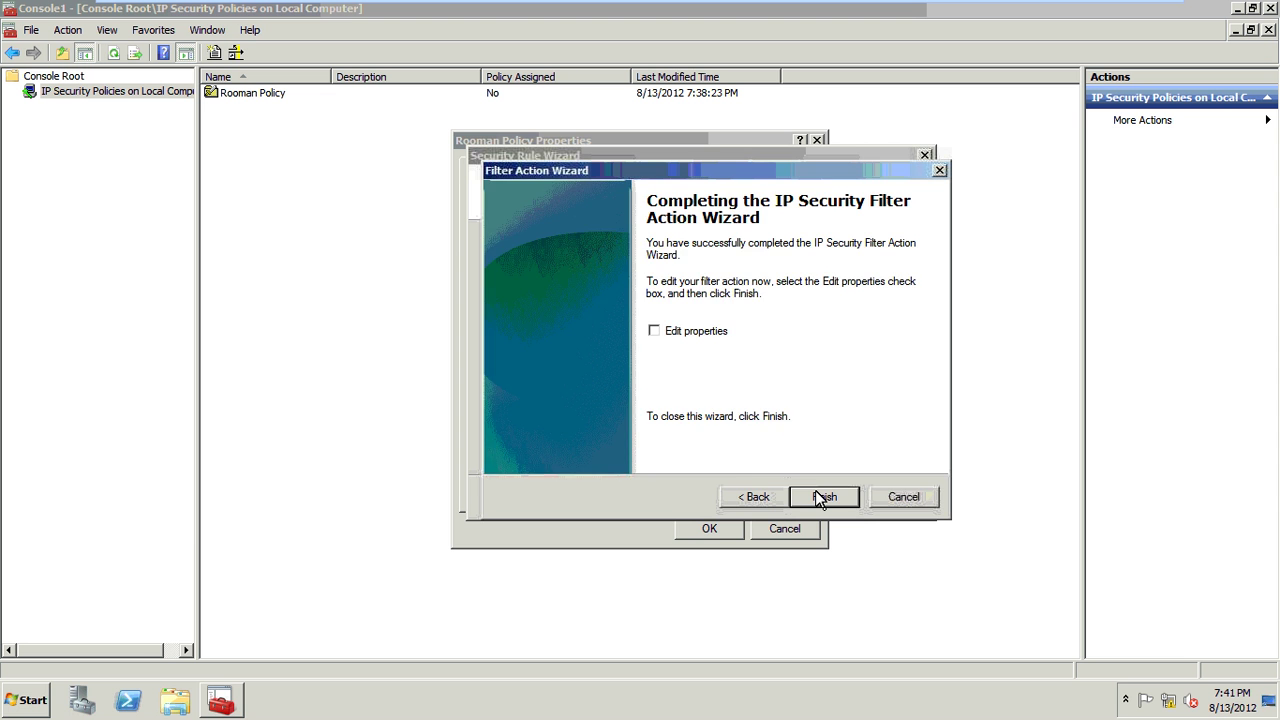
pyautogui.click(819, 497)
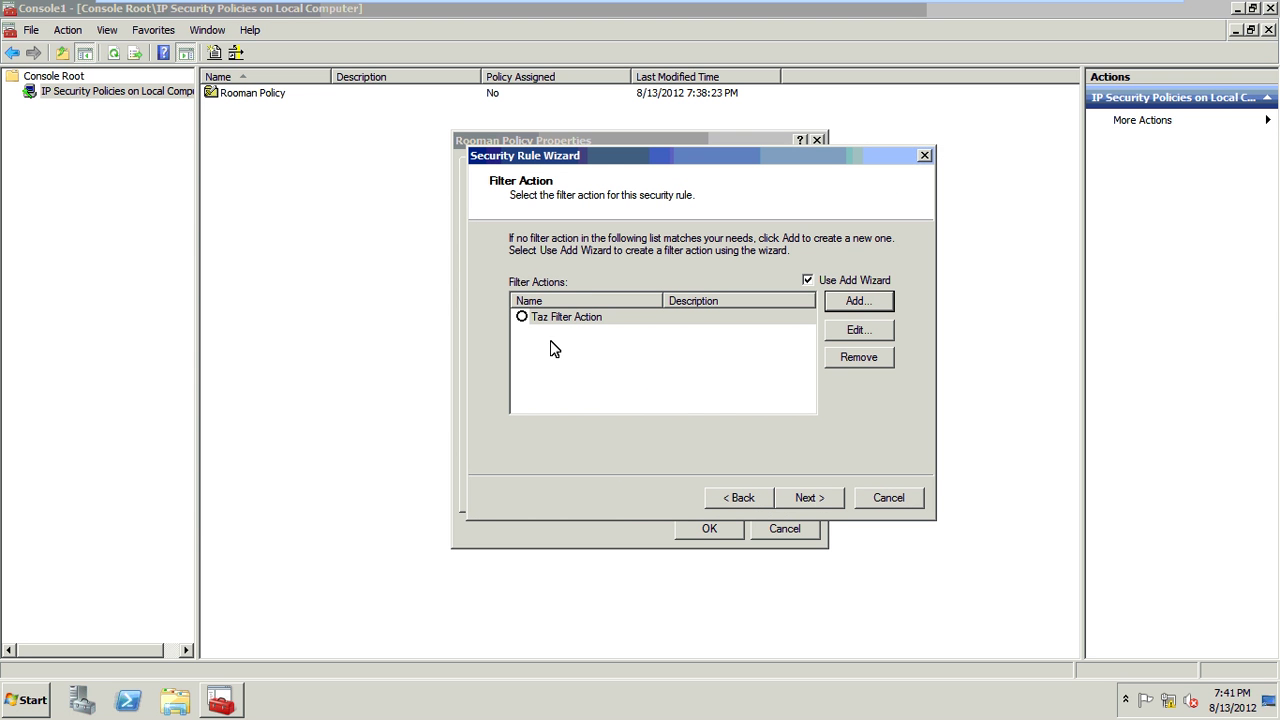
# Apply Taz Filter Action to the security rule, finish the rule, and save the Rooman Policy properties
pyautogui.click(523, 317)
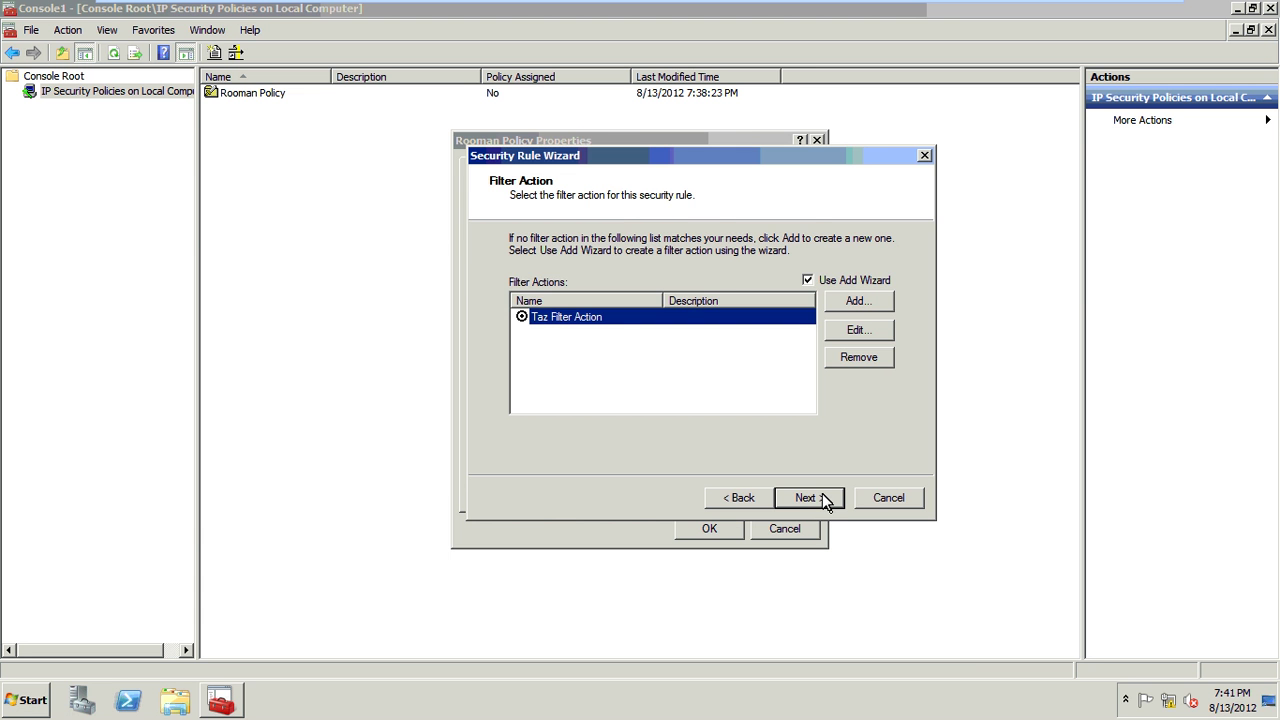
pyautogui.click(809, 497)
pyautogui.click(812, 498)
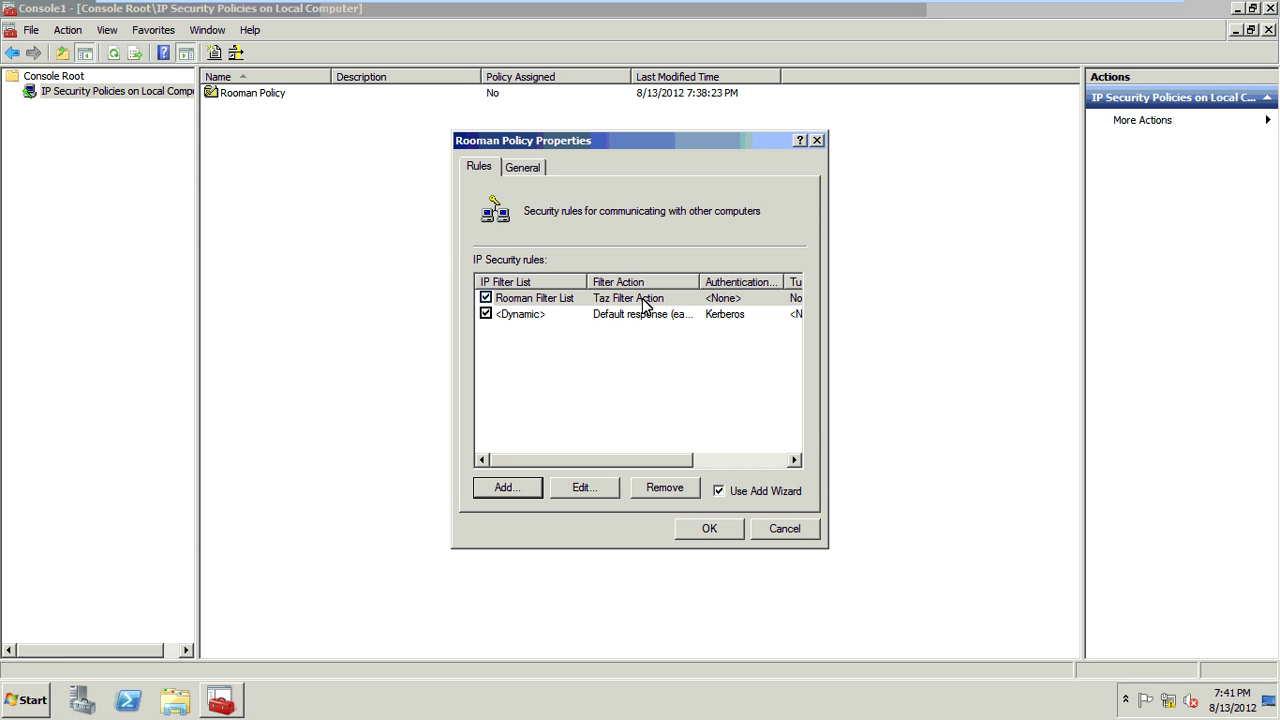
pyautogui.click(707, 530)
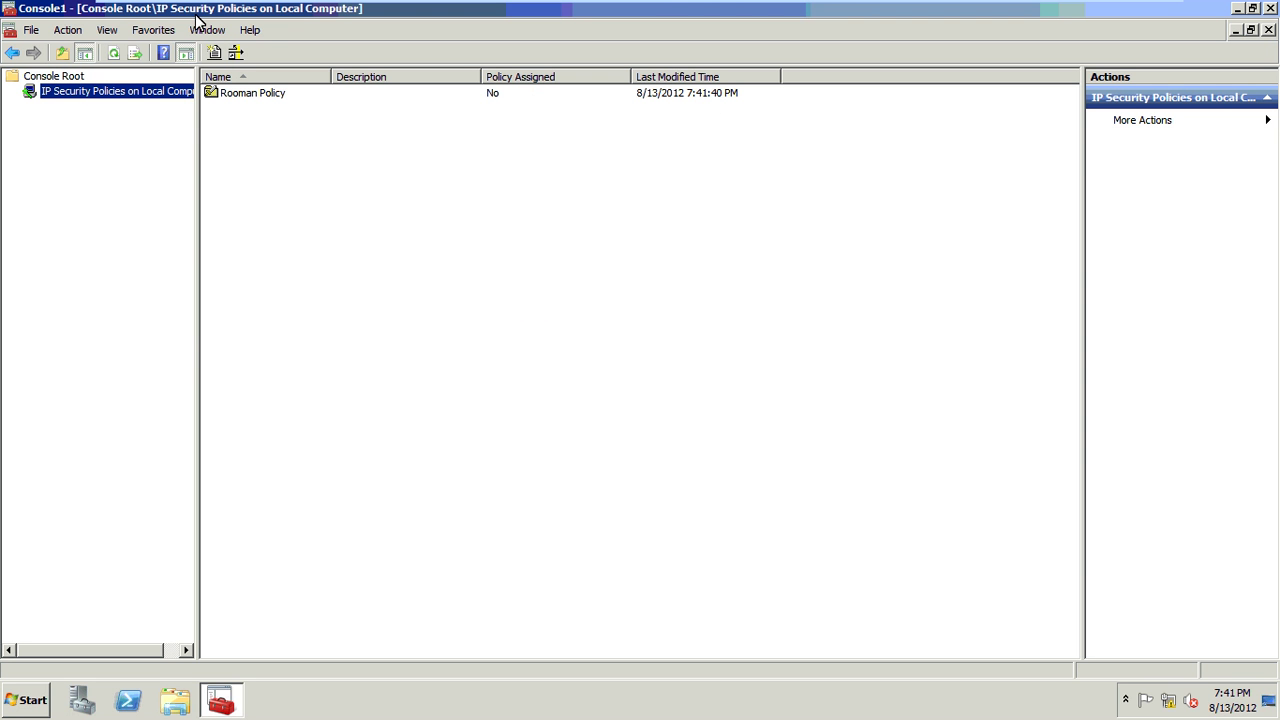
# Assign Rooman Policy to the local computer
pyautogui.click(233, 94)
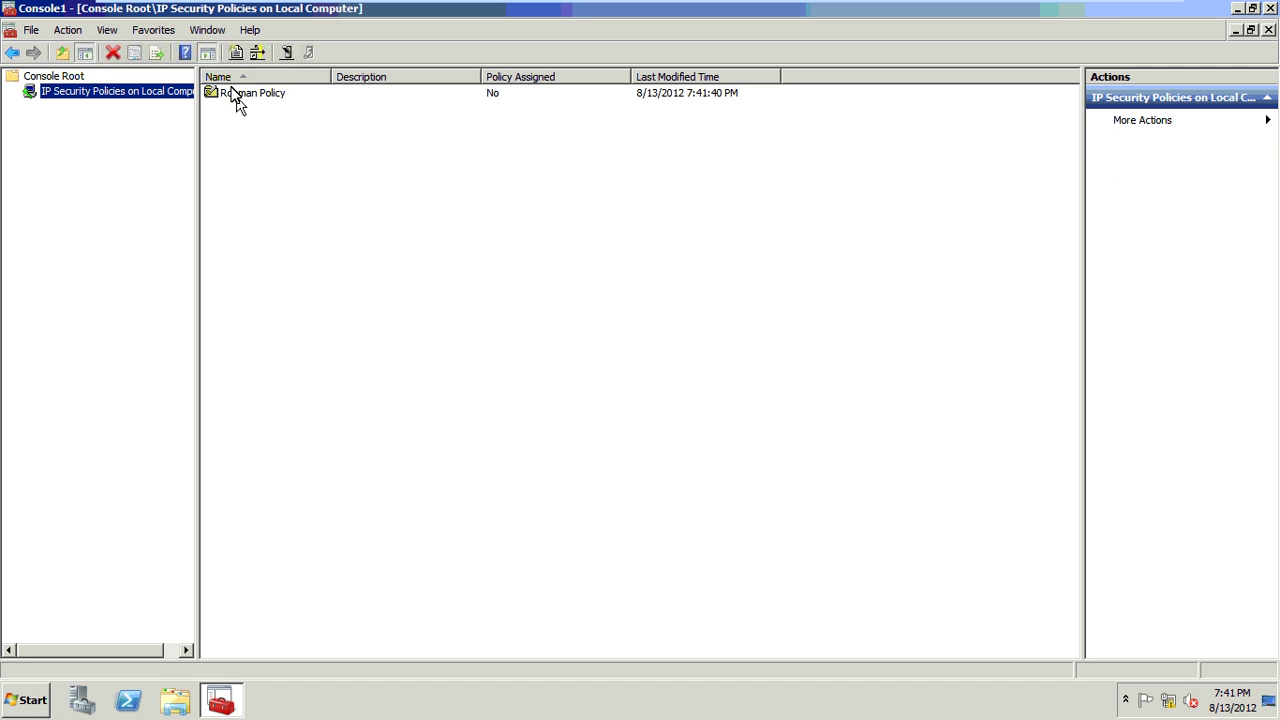
pyautogui.rightClick(235, 95)
pyautogui.click(266, 108)
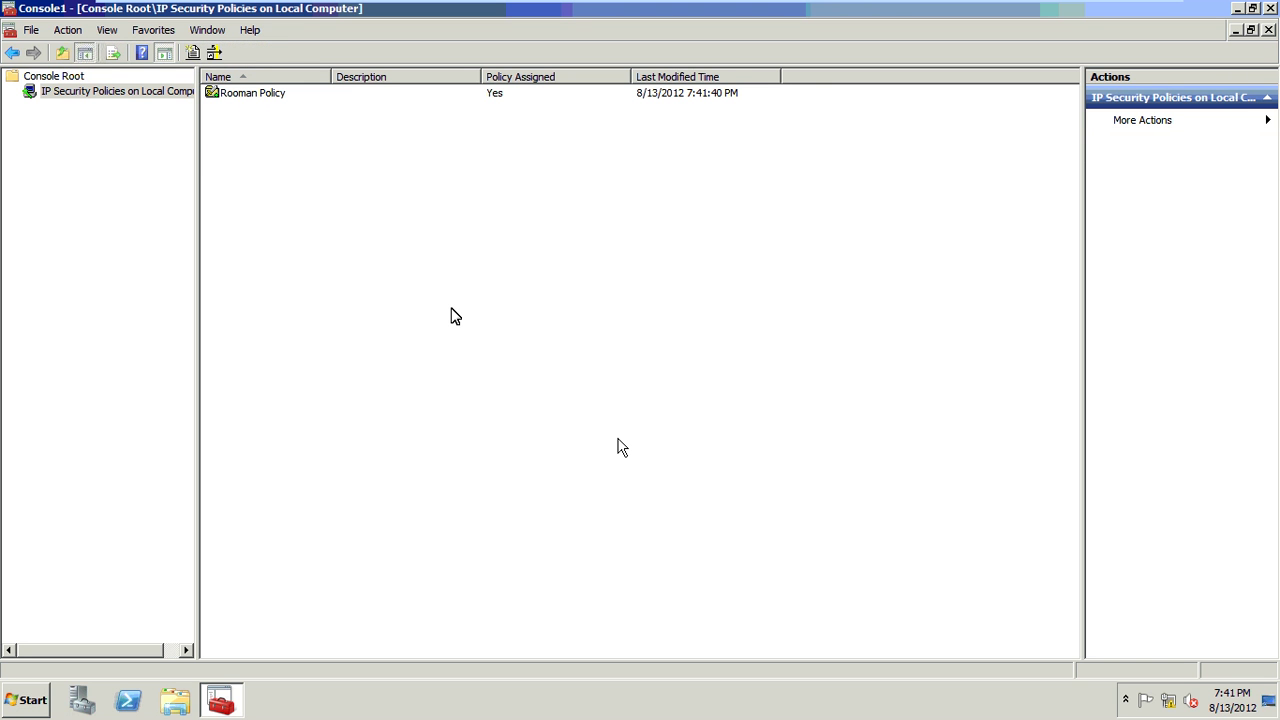
# Test the assigned policy by running the continuous ping command ping 192.168.1.1 -t
pyautogui.press('super+r')
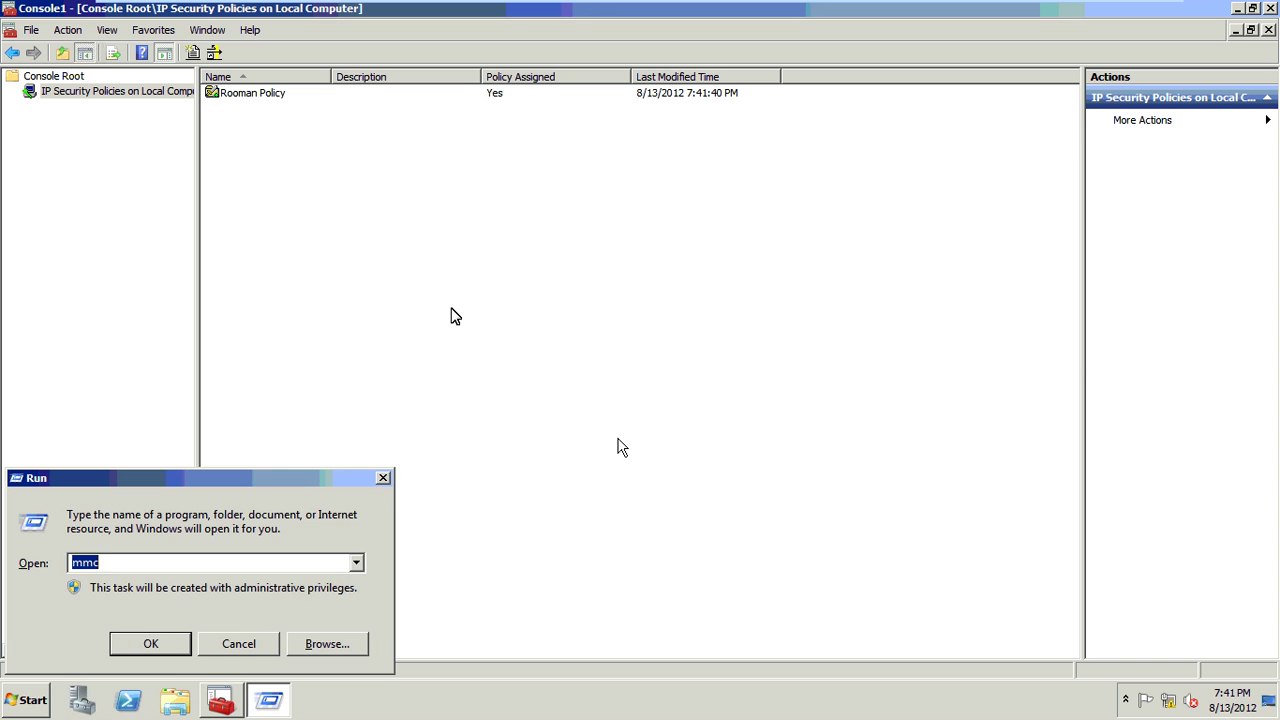
pyautogui.write('pi')
pyautogui.press('Down')
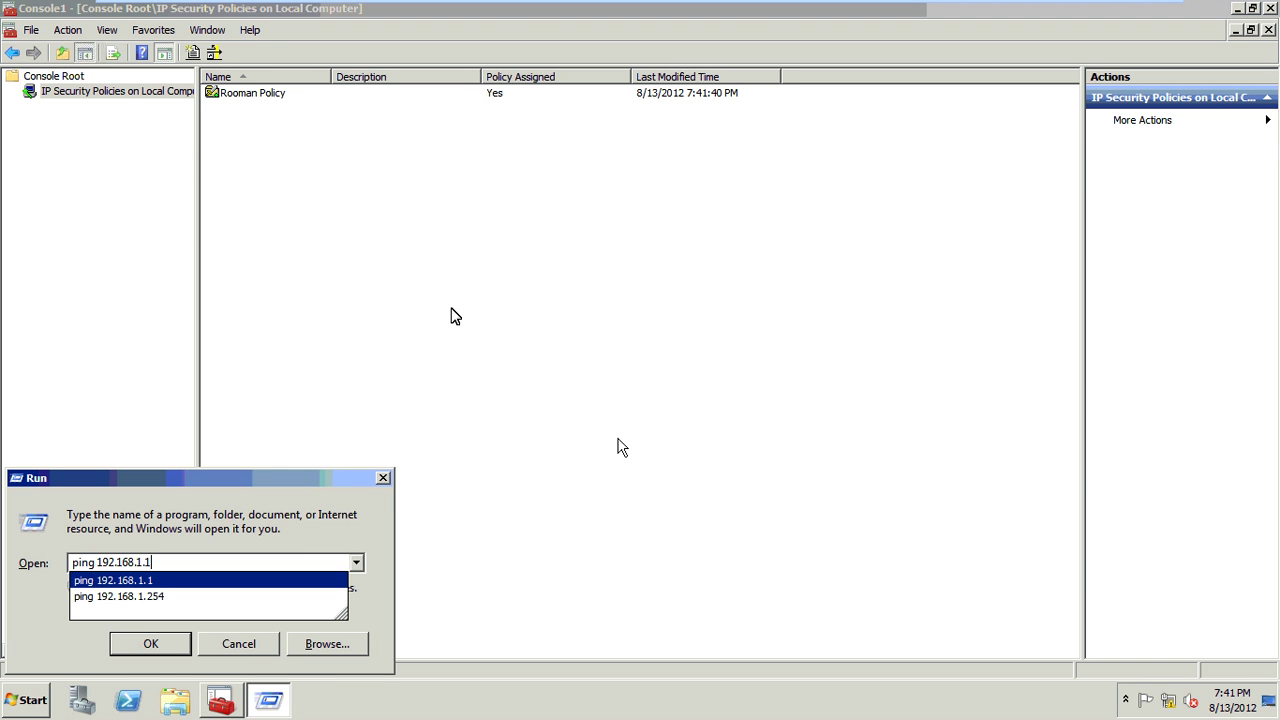
pyautogui.write('-t')
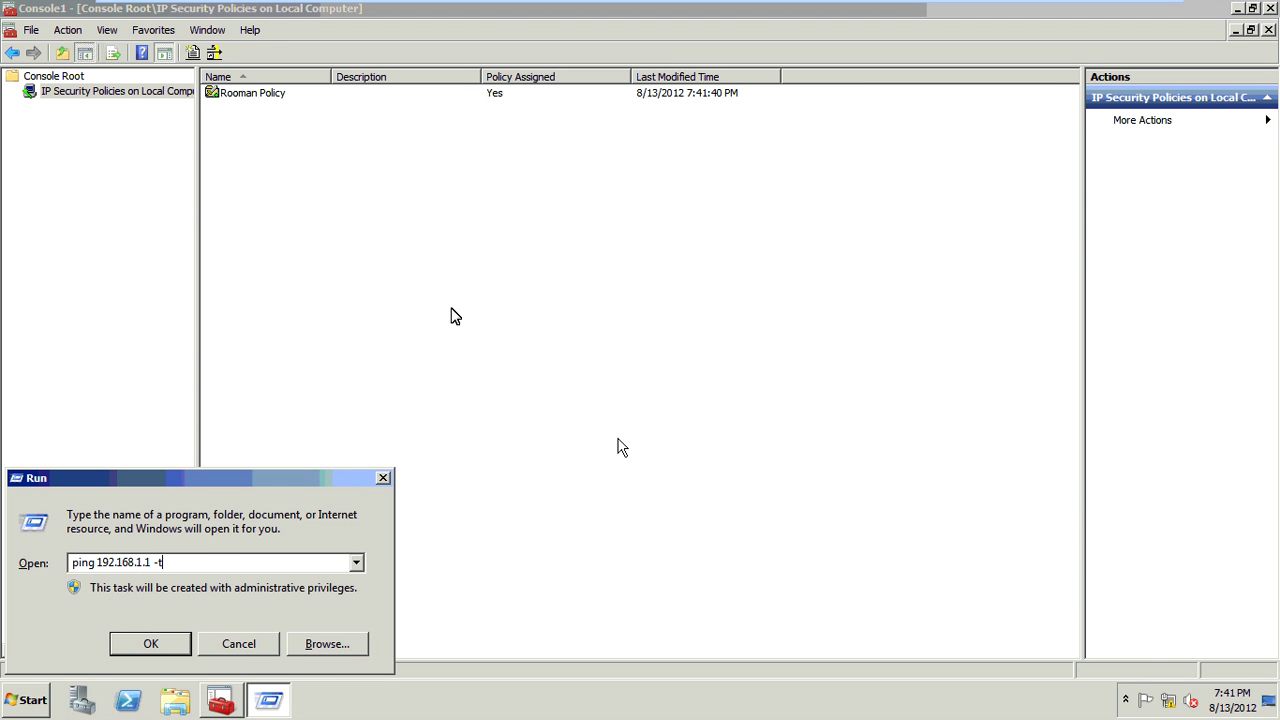
pyautogui.press('Return')
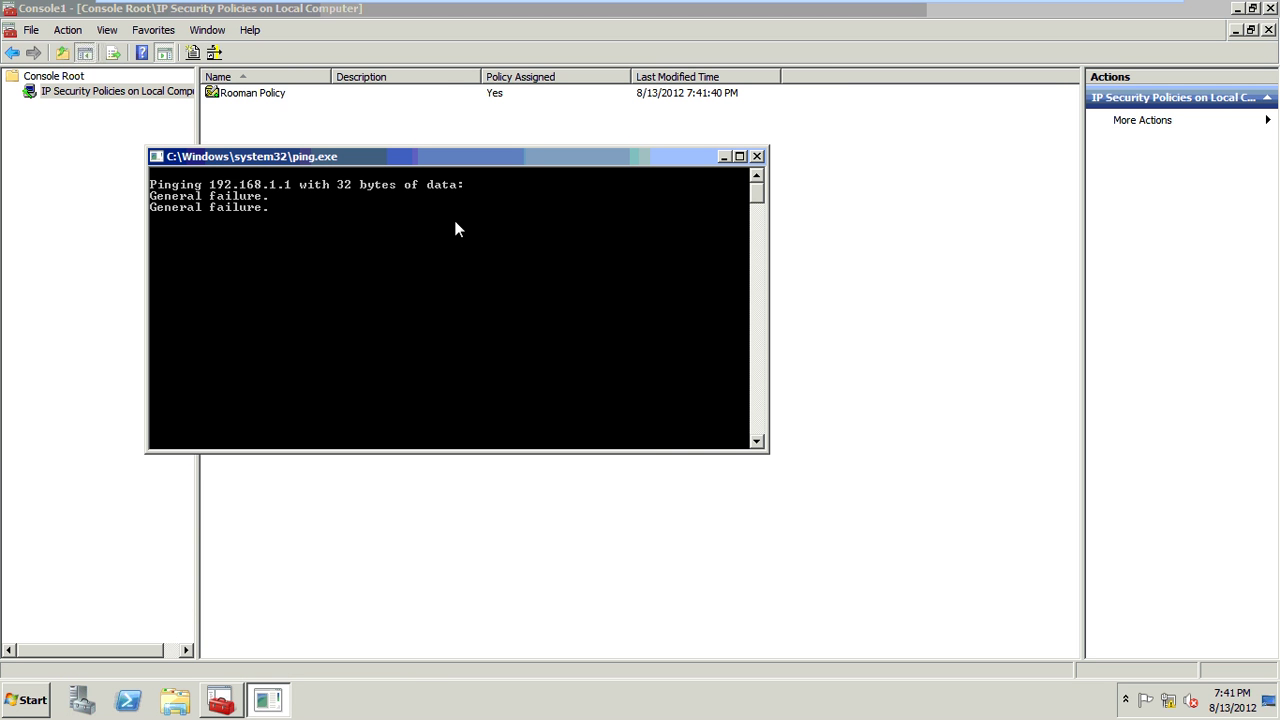
# Un-assign Rooman Policy and check the effect on the running ping to 192.168.1.1 before stopping it
pyautogui.click(267, 100)
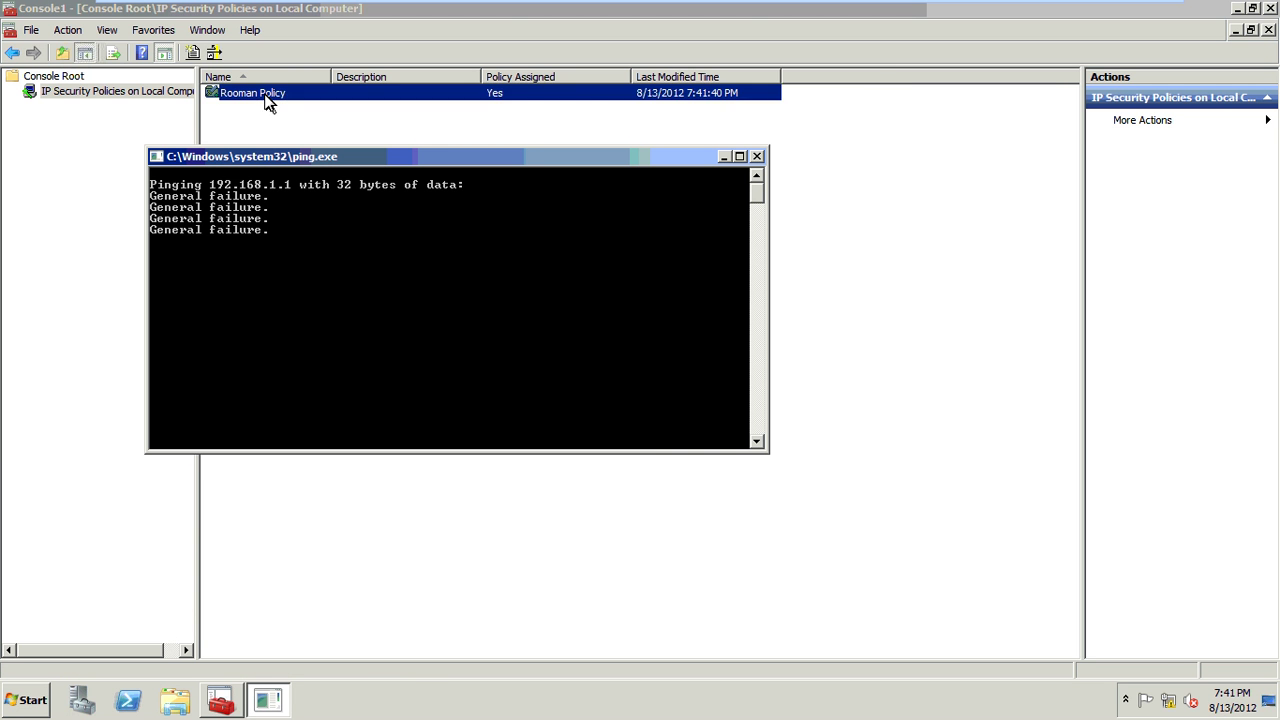
pyautogui.rightClick(267, 100)
pyautogui.press('Return')
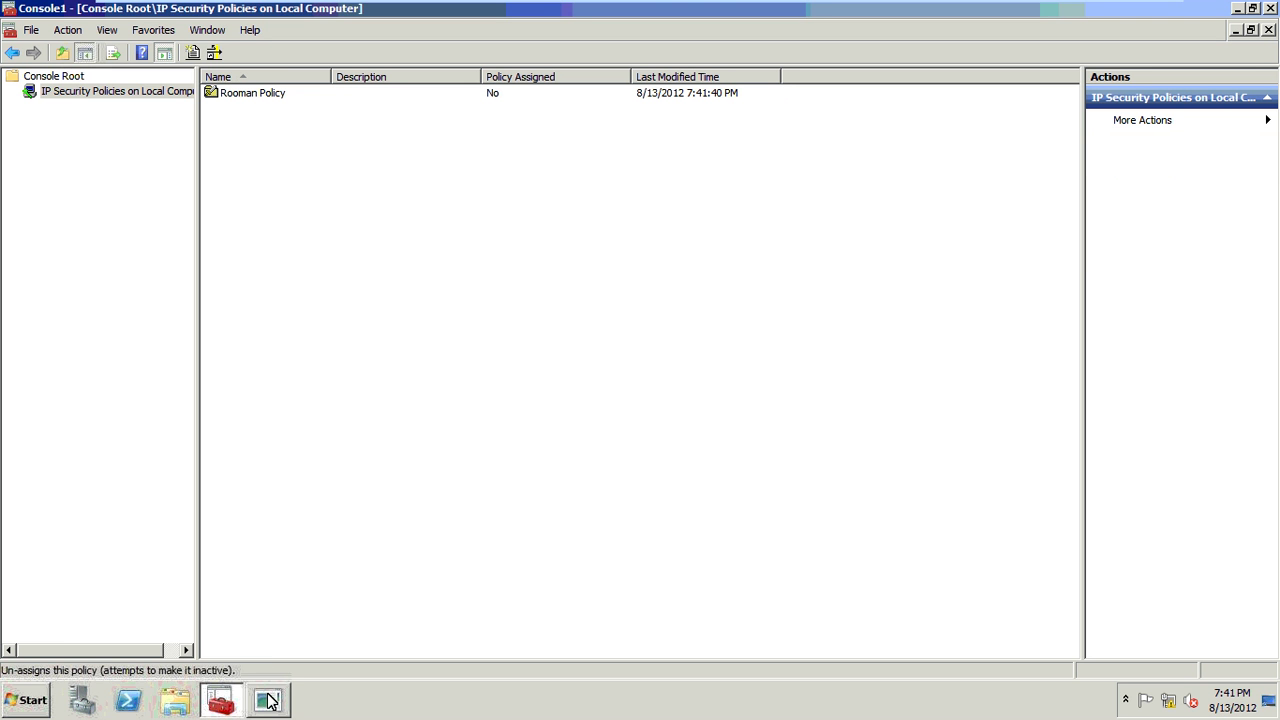
pyautogui.click(268, 698)
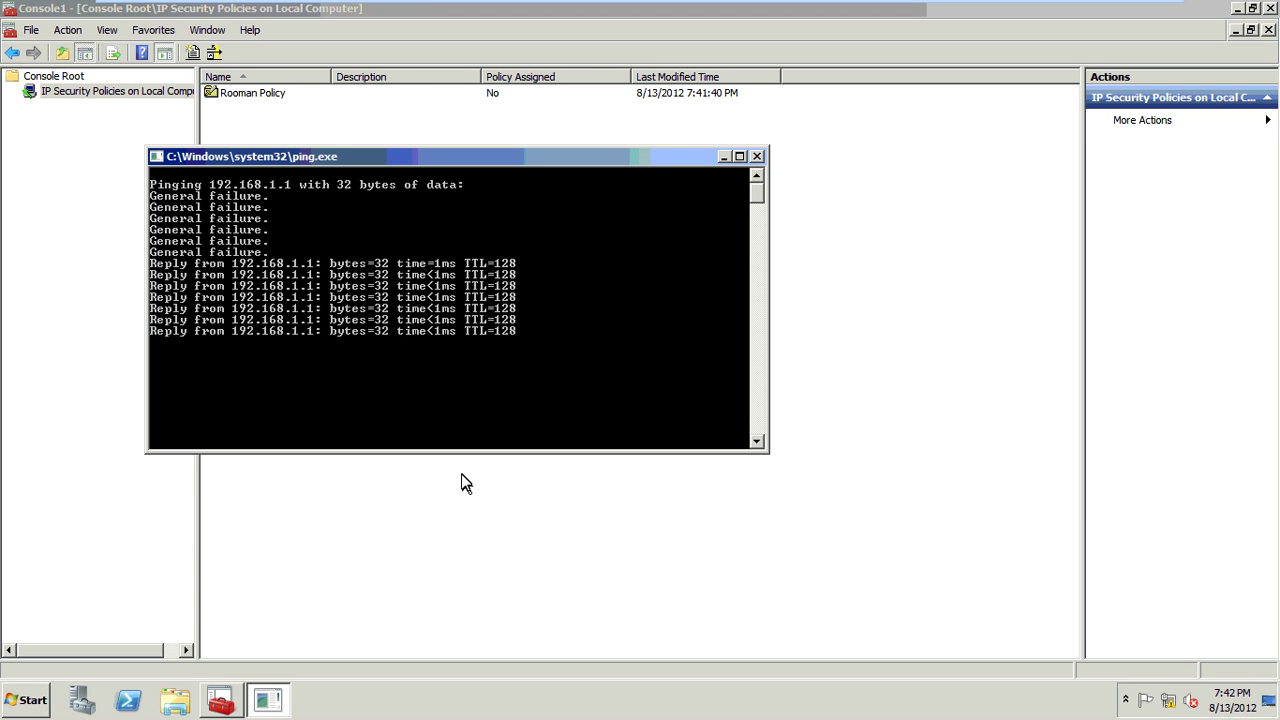
pyautogui.hotkey('ctrl', 'c')
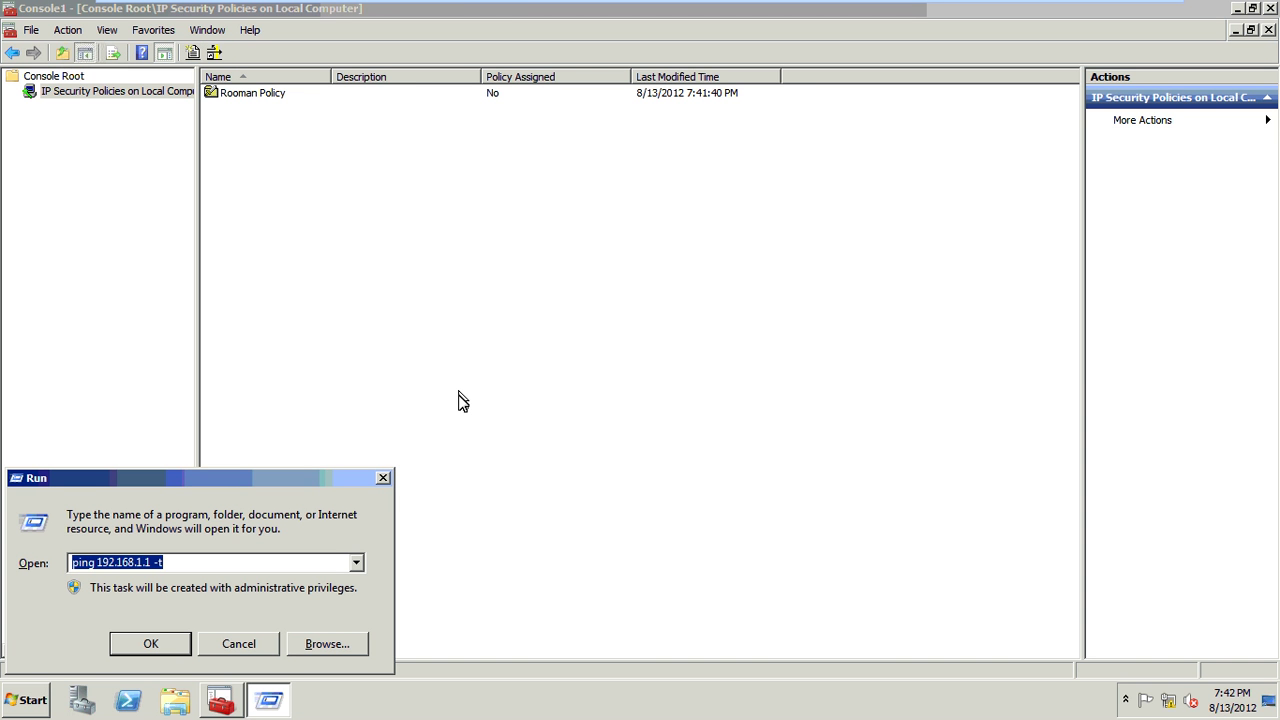
# Open Notepad and write "Thanks" with "to see the ip sec policy mgmt" and a row of dots on the second line
pyautogui.write('notepad')
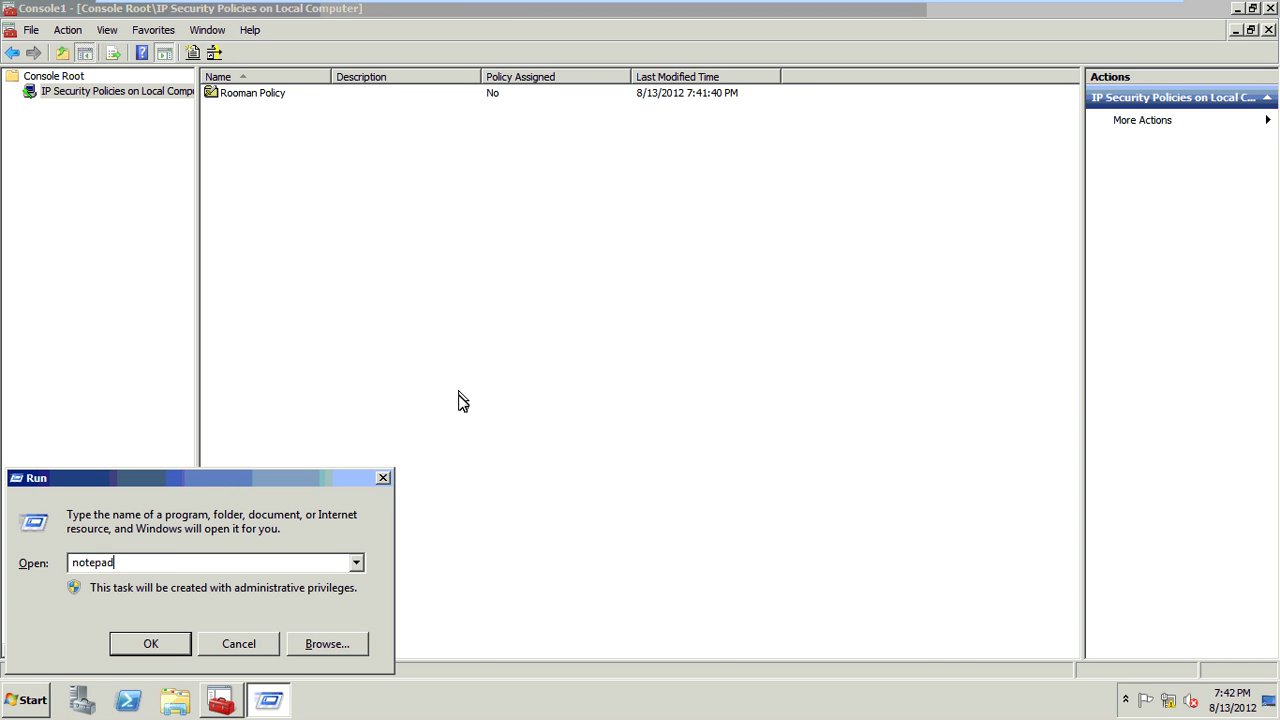
pyautogui.press('Return')
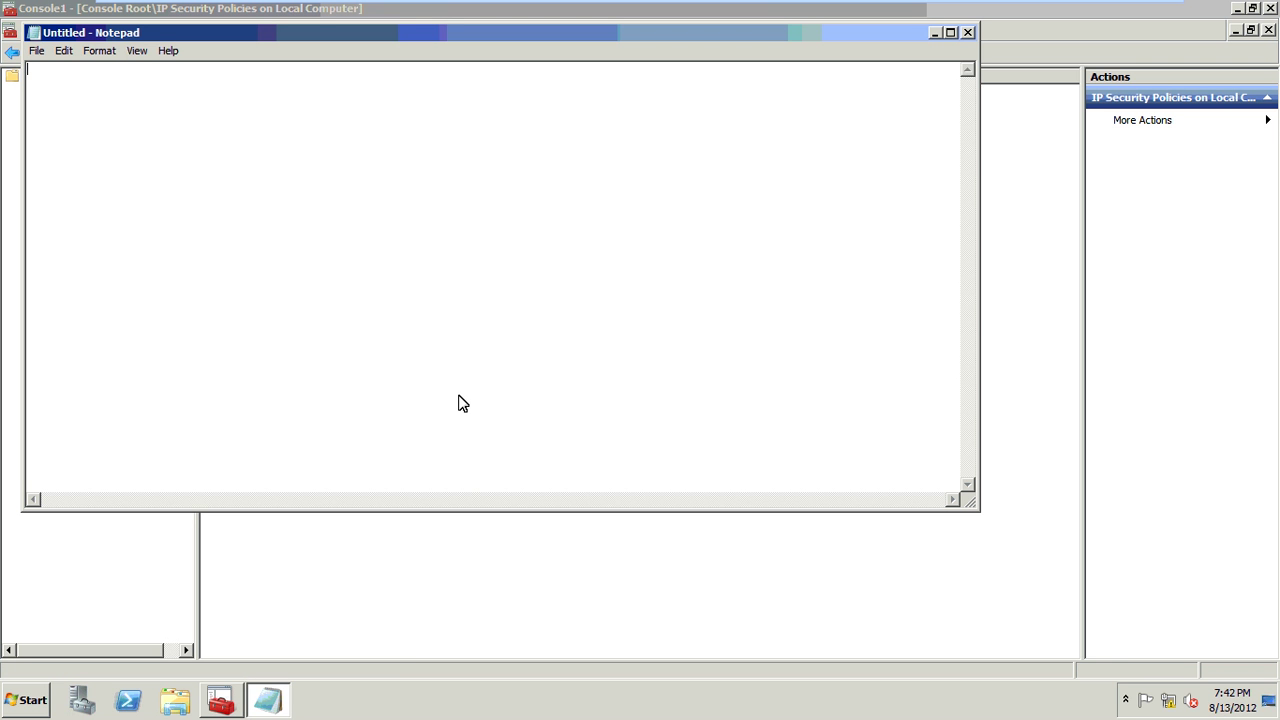
pyautogui.write('Thnaks to see')
pyautogui.press('BackSpace')
pyautogui.press('BackSpace')
pyautogui.press('BackSpace')
pyautogui.press('BackSpace')
pyautogui.press('BackSpace')
pyautogui.press('BackSpace')
pyautogui.press('BackSpace')
pyautogui.press('BackSpace')
pyautogui.press('BackSpace')
pyautogui.press('BackSpace')
pyautogui.press('BackSpace')
pyautogui.press('BackSpace')
pyautogui.press('BackSpace')
pyautogui.write('Thanks')
pyautogui.press('Return')
pyautogui.write('to see the ip sec ')
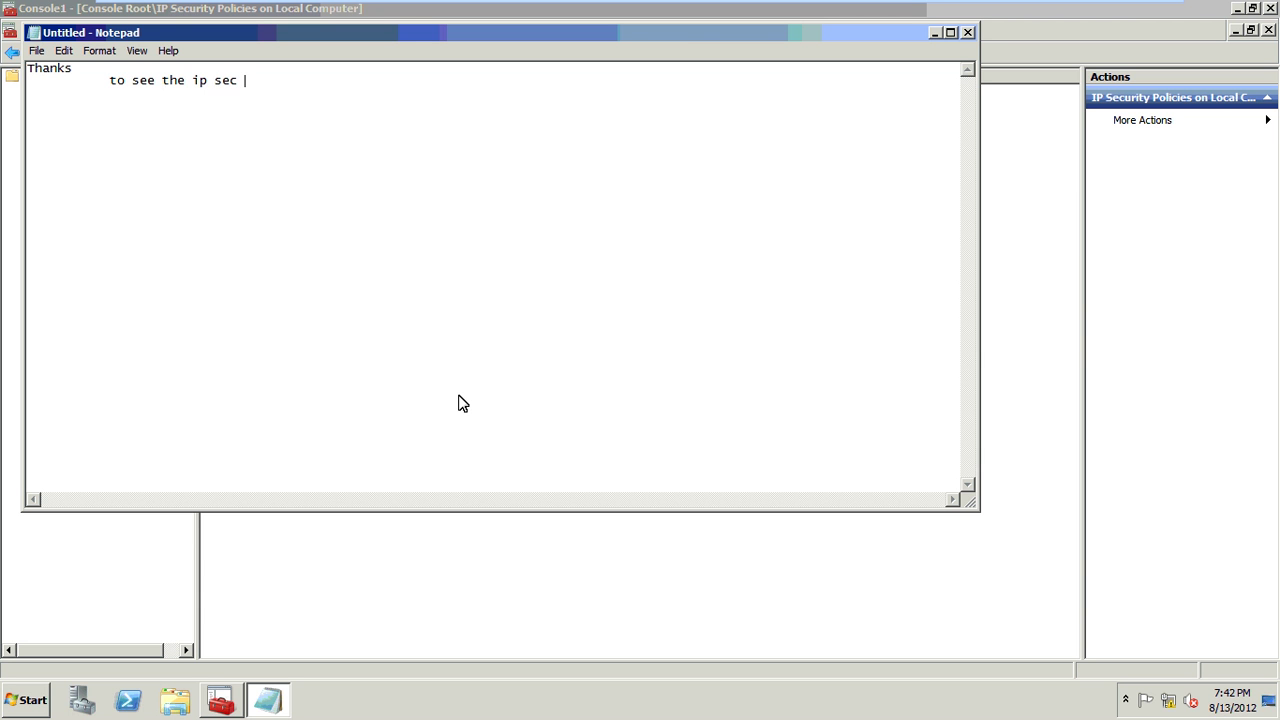
pyautogui.write('policy mgmt................................')
# Take the virtual machine out of full screen and restore the VMware Workstation window to a smaller size
pyautogui.moveTo(1147, 10)
pyautogui.click(1199, 14)
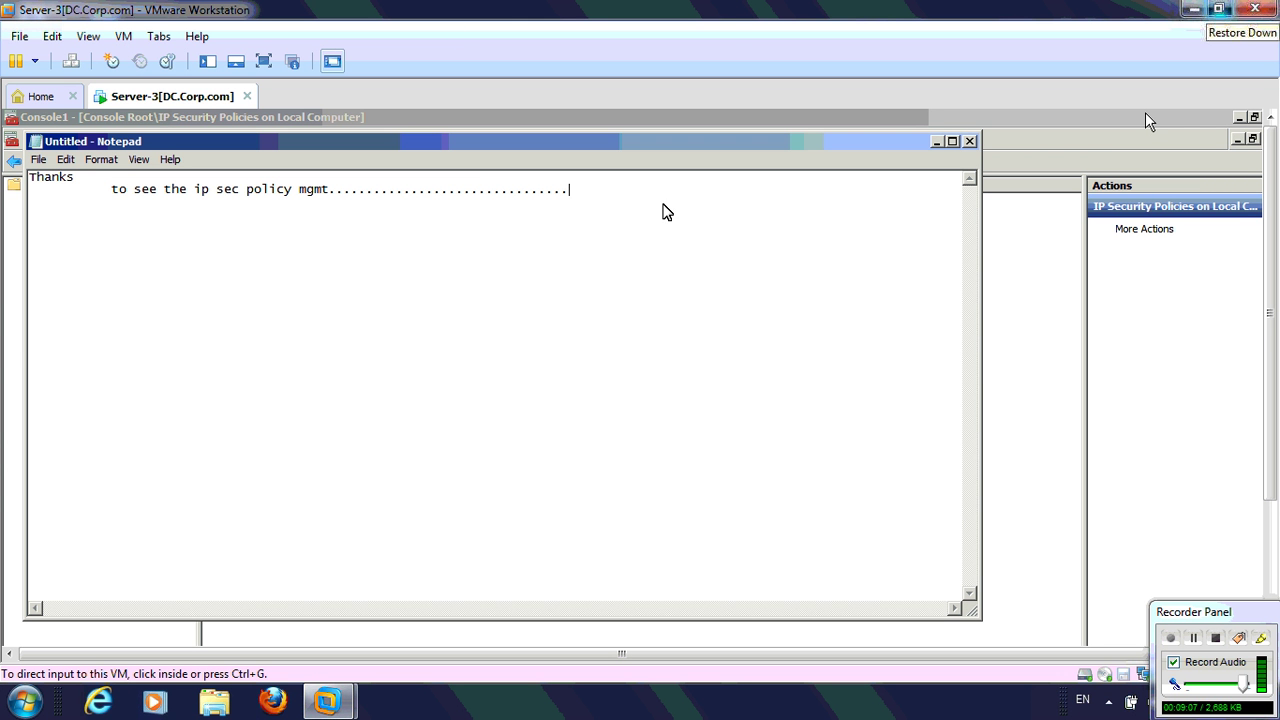
pyautogui.press('super+Down')
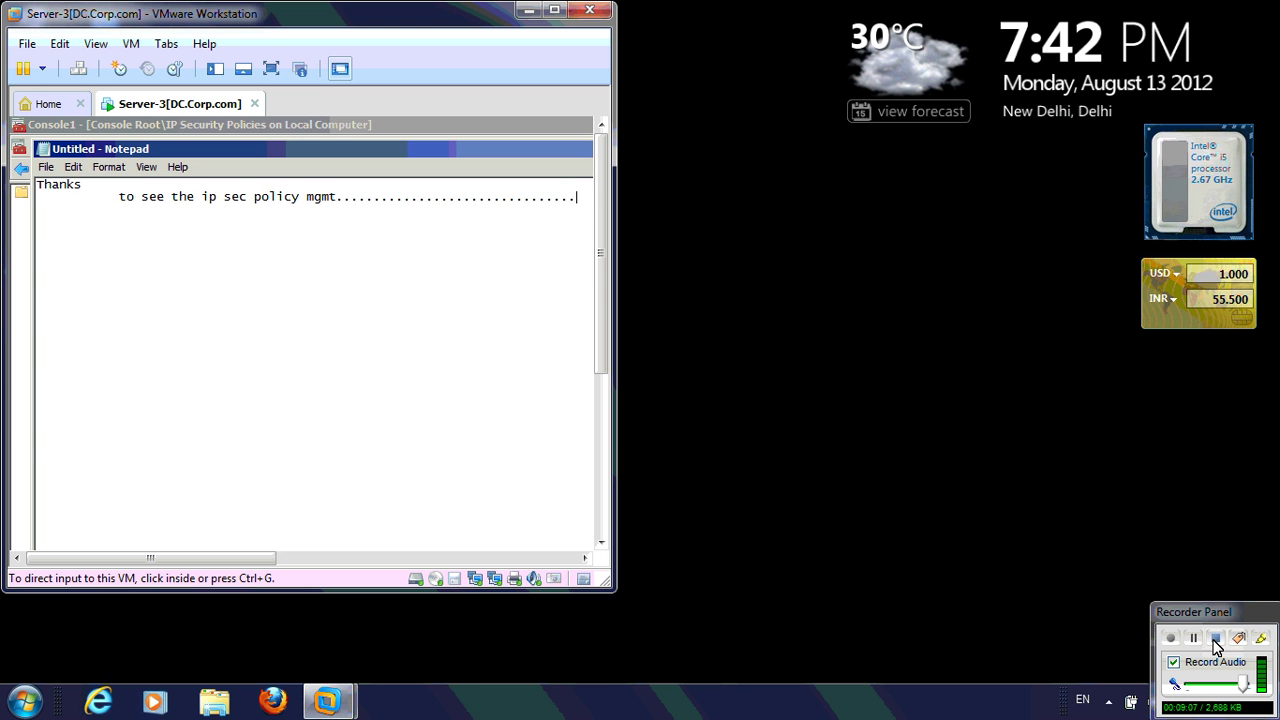